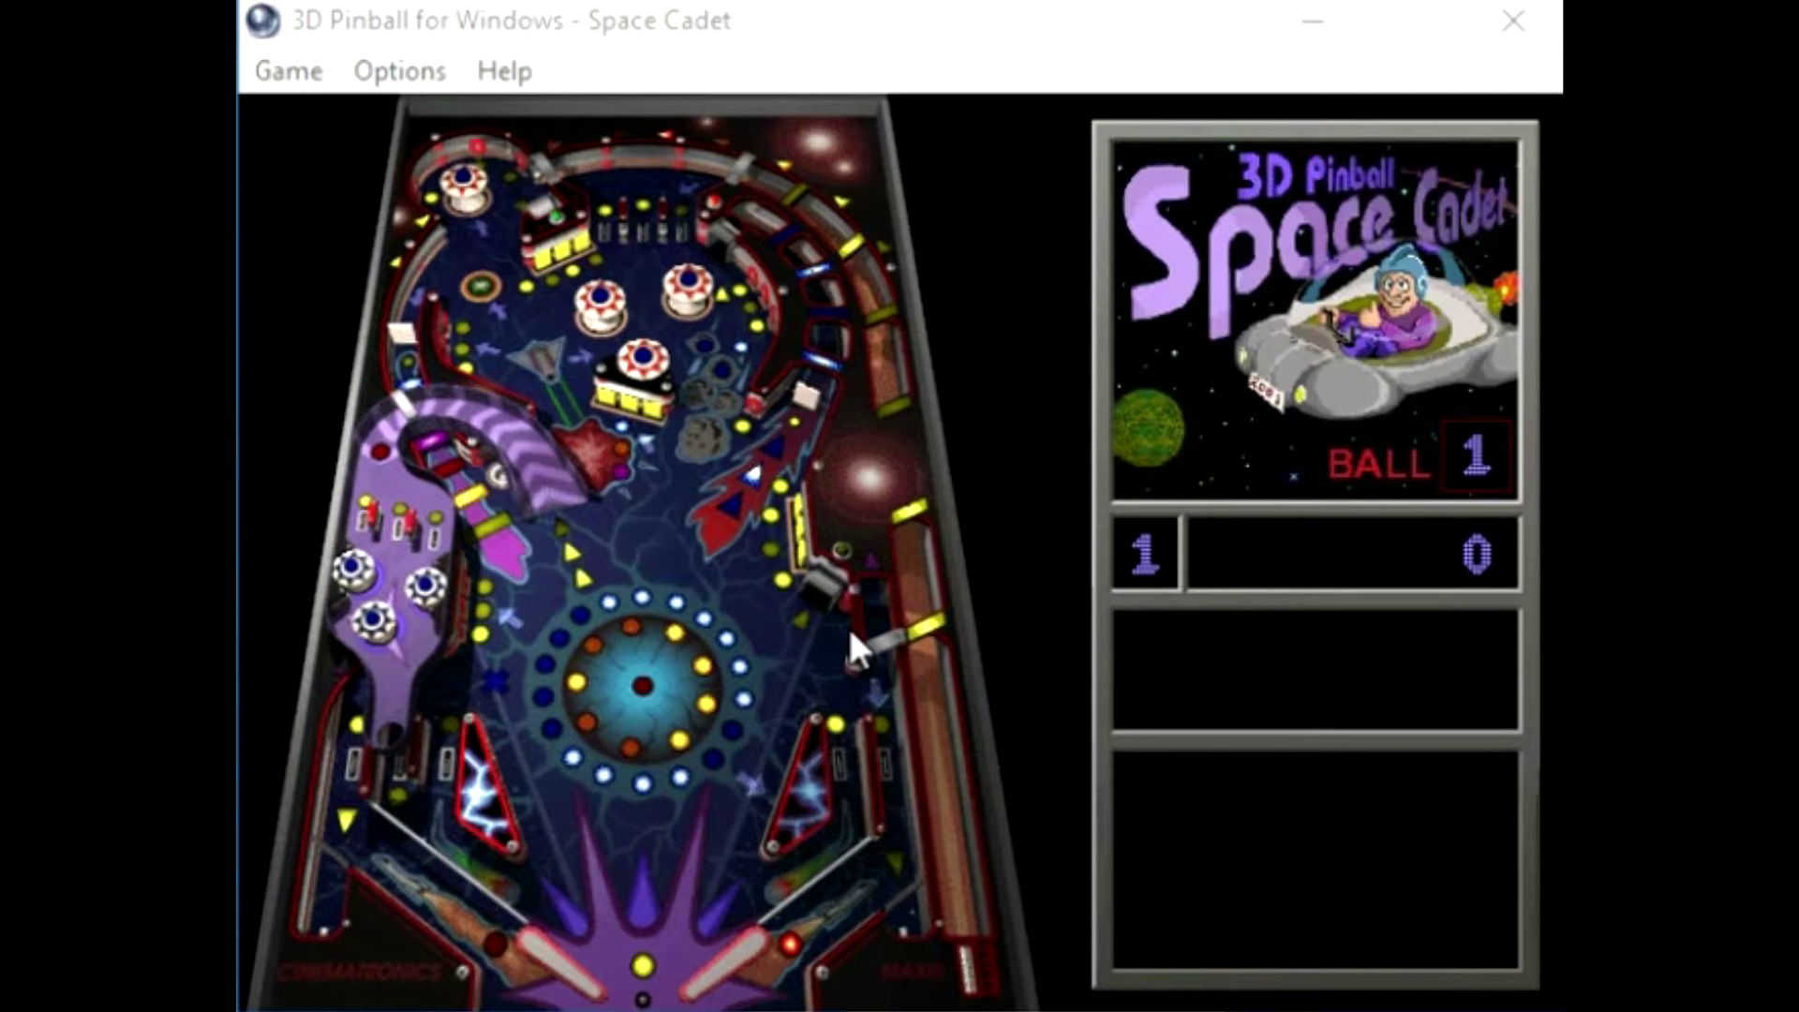
Start a new game, launch the ball and flip with Z and / to reach 57,250 points
{"action": "left_click", "coordinate": [849, 634]}
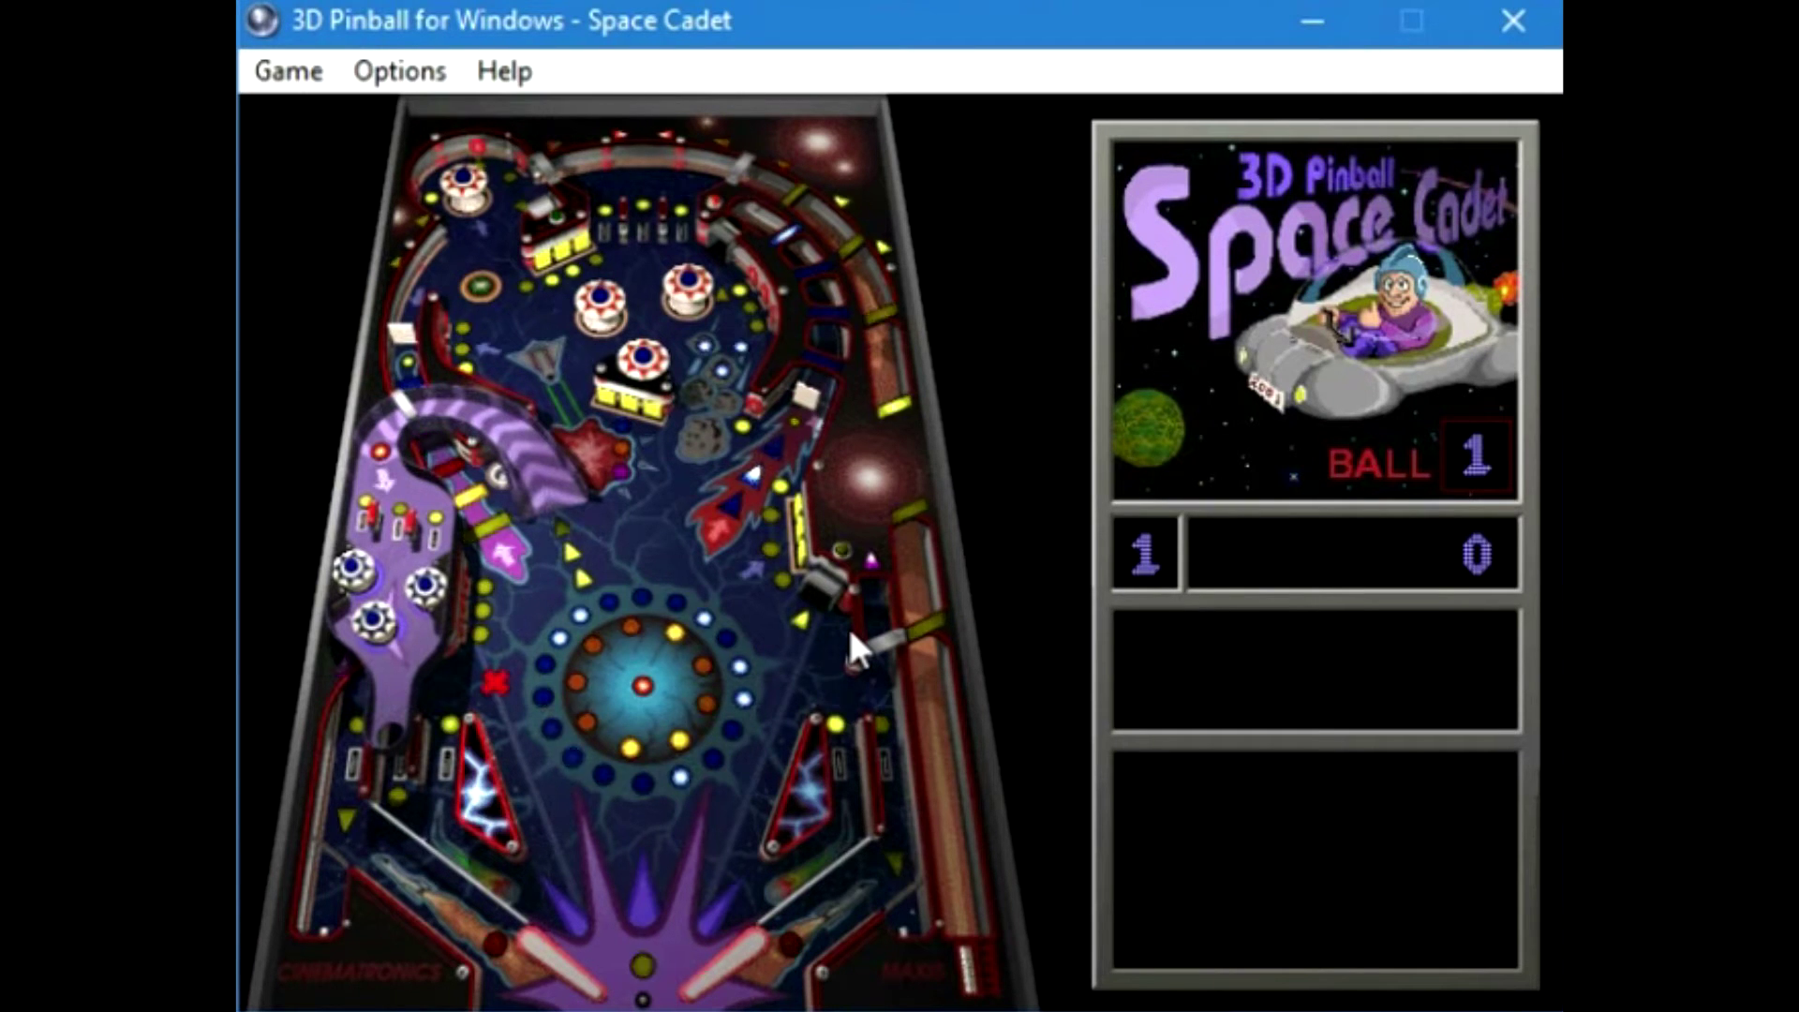
{"action": "key", "text": "F2"}
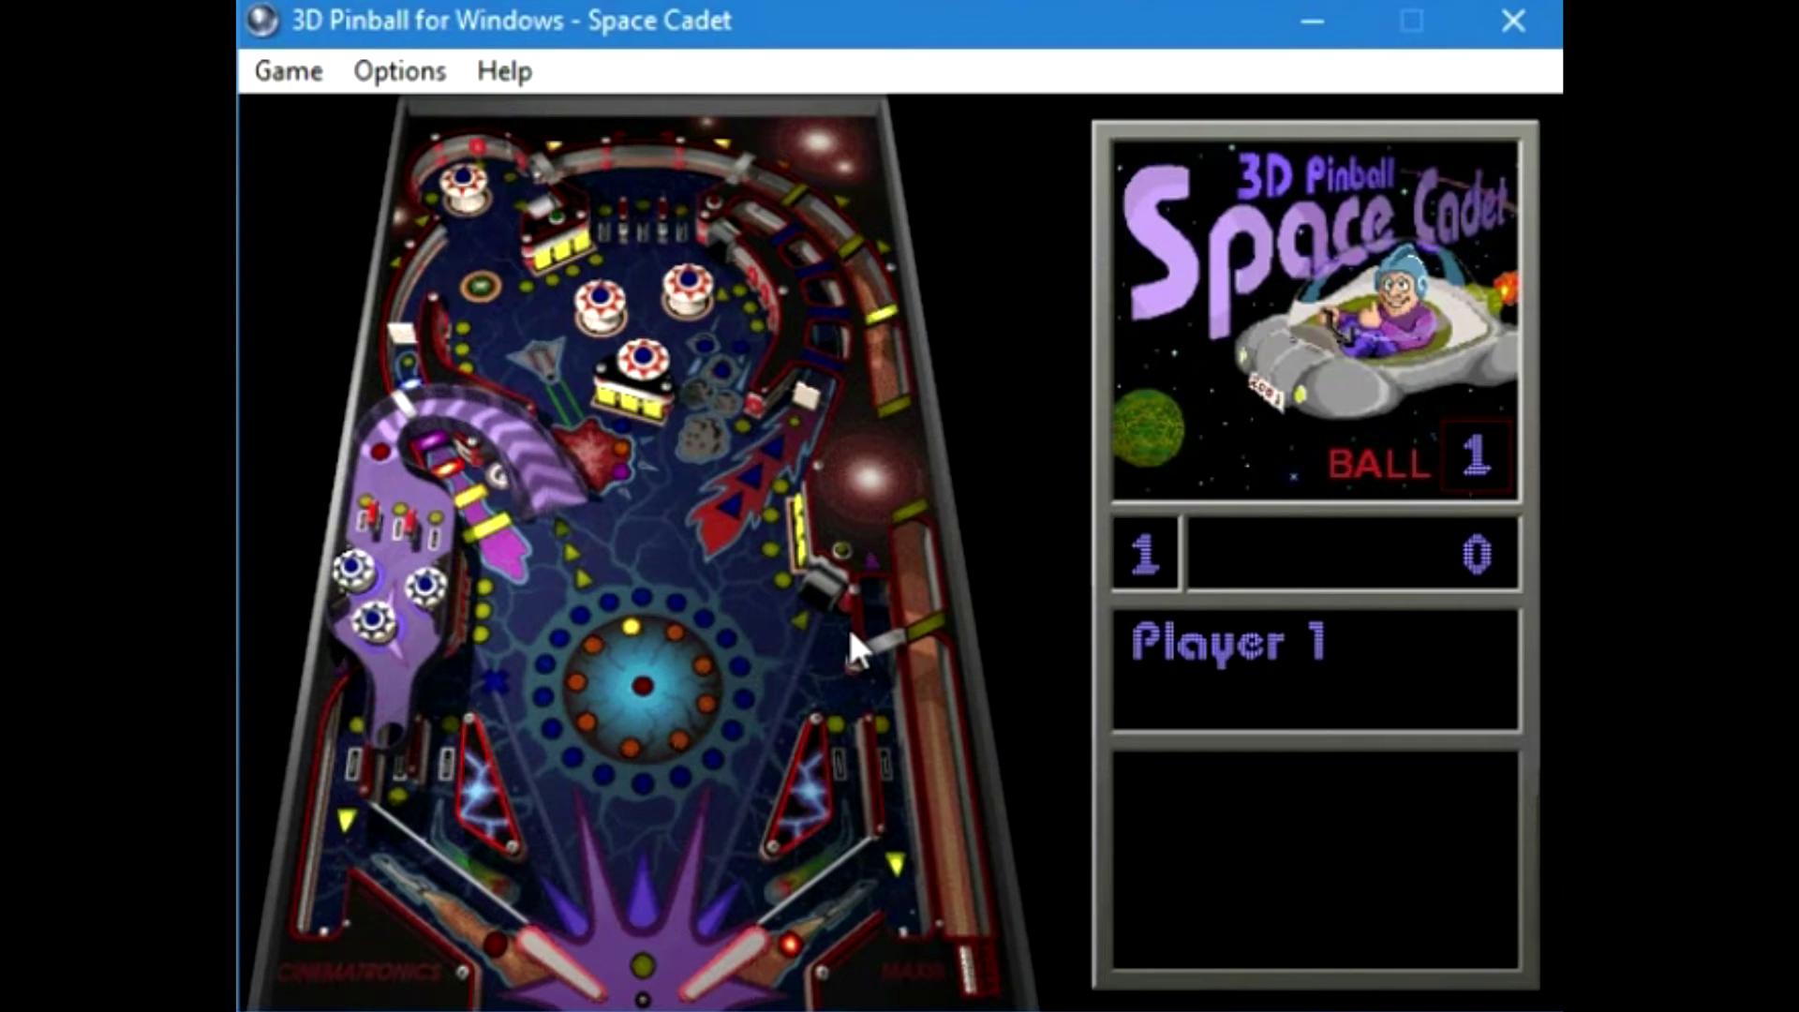
{"action": "key", "text": "space"}
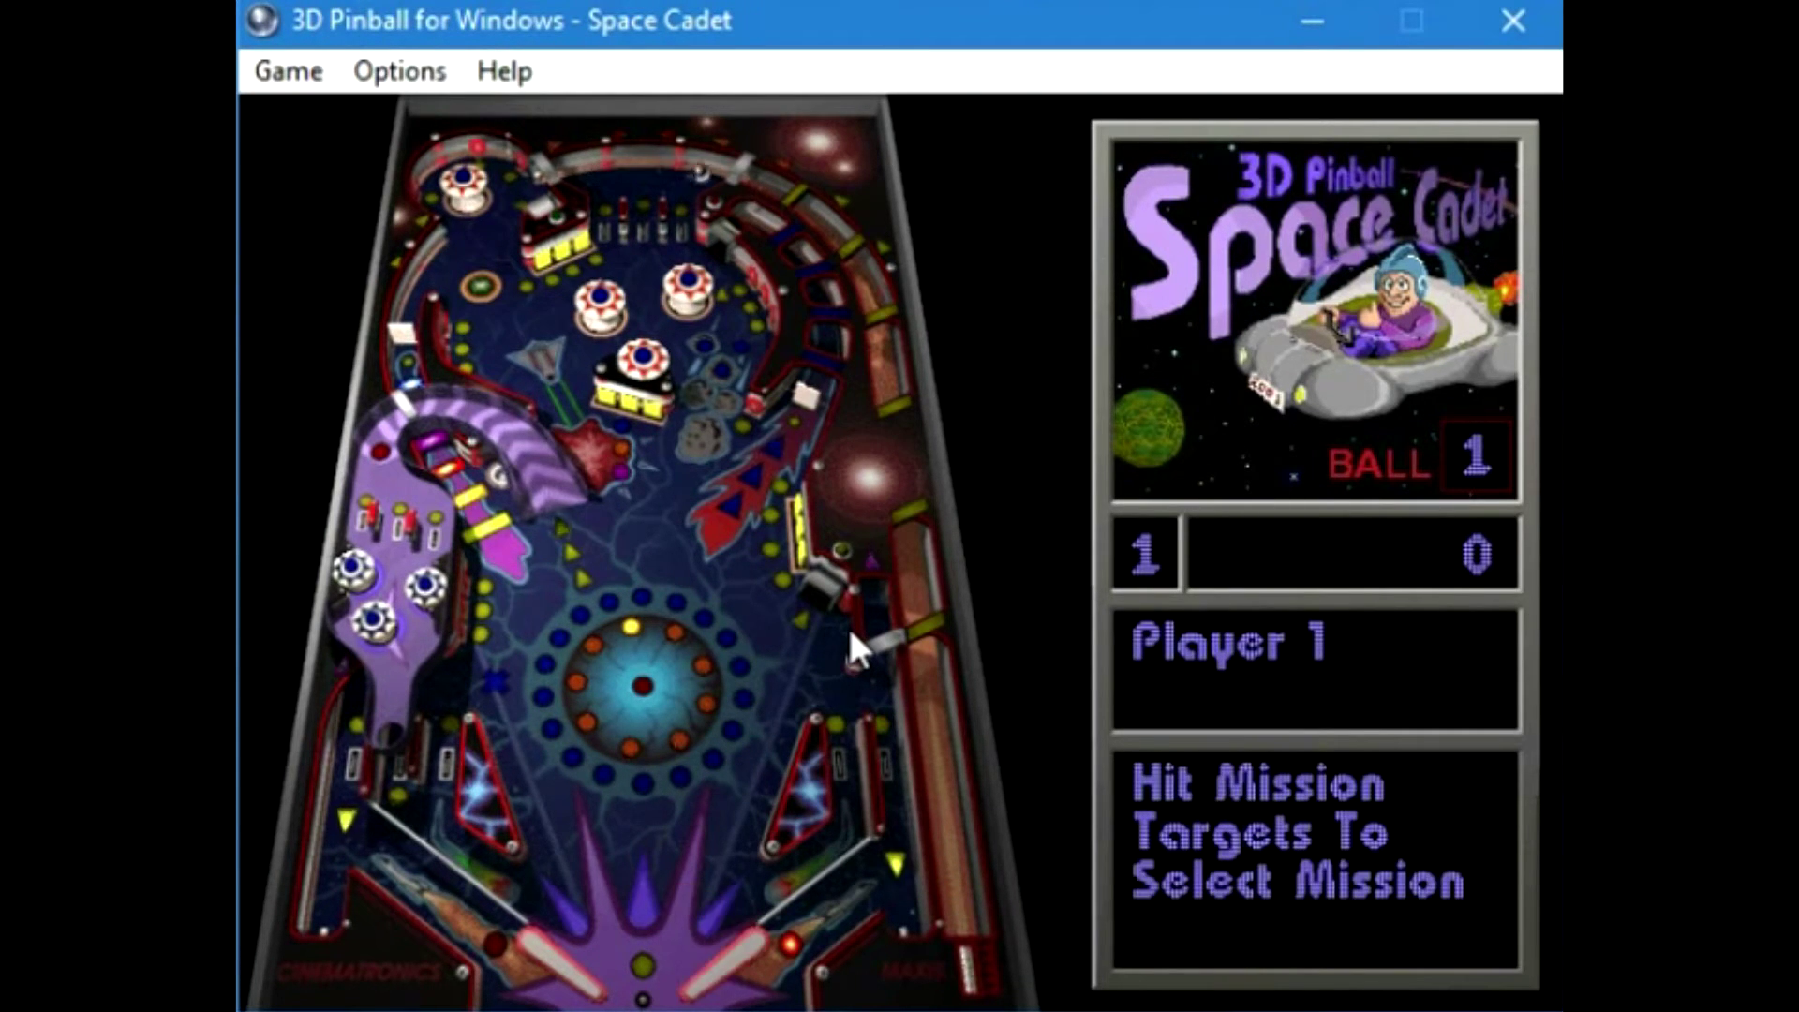
{"action": "key", "text": "z"}
{"action": "key", "text": "slash"}
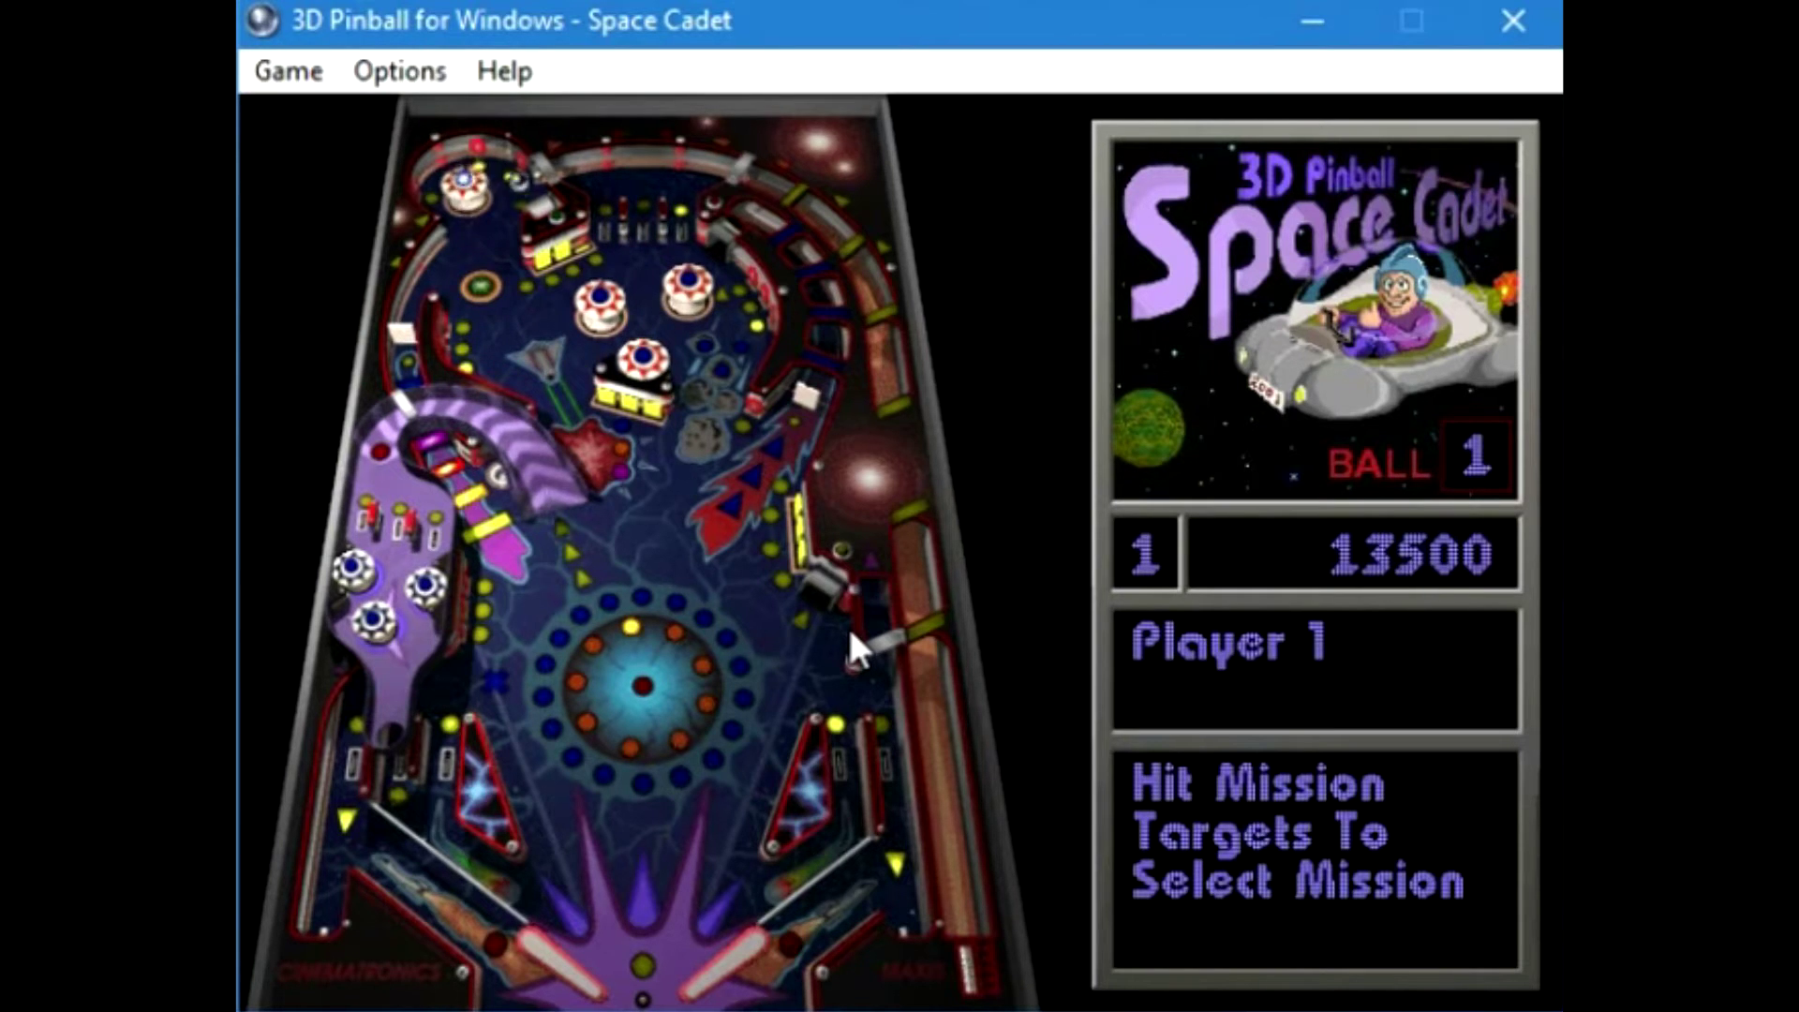
{"action": "key", "text": "z"}
{"action": "key", "text": "slash"}
{"action": "key", "text": "slash"}
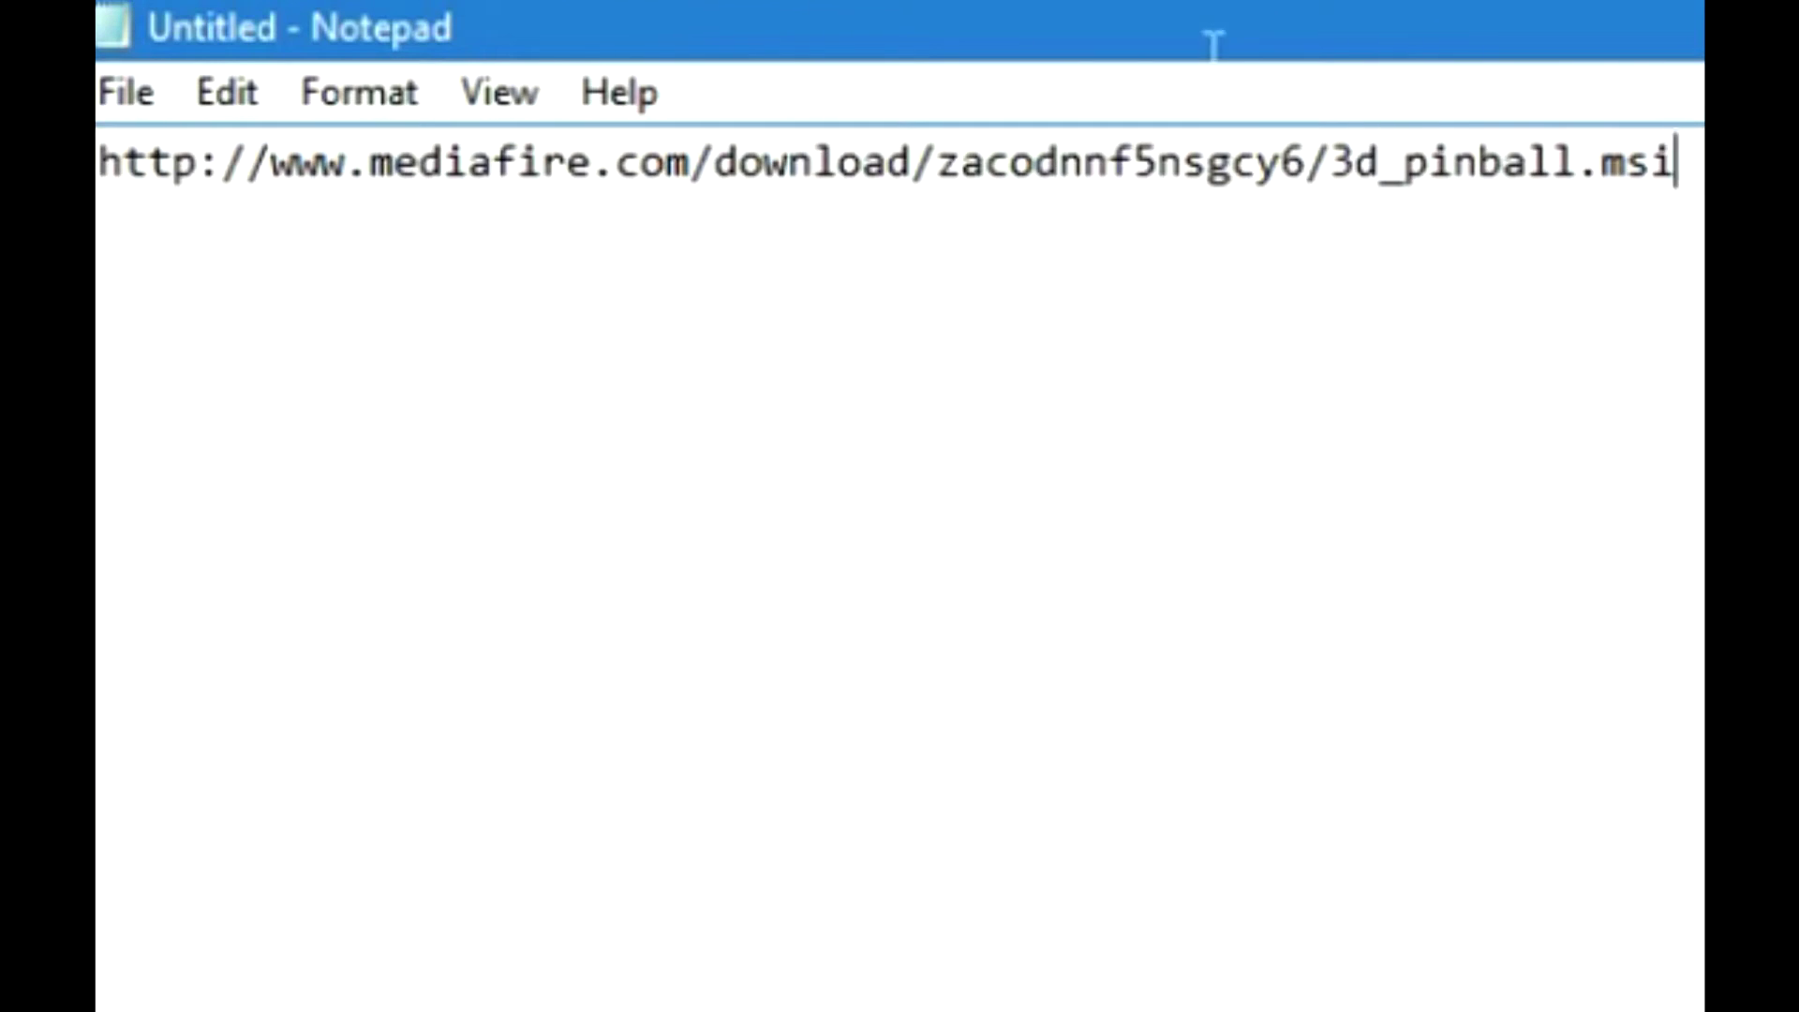
Select the MediaFire link for 3d_pinball.msi in the untitled Notepad note
{"action": "key", "text": "ctrl+a"}
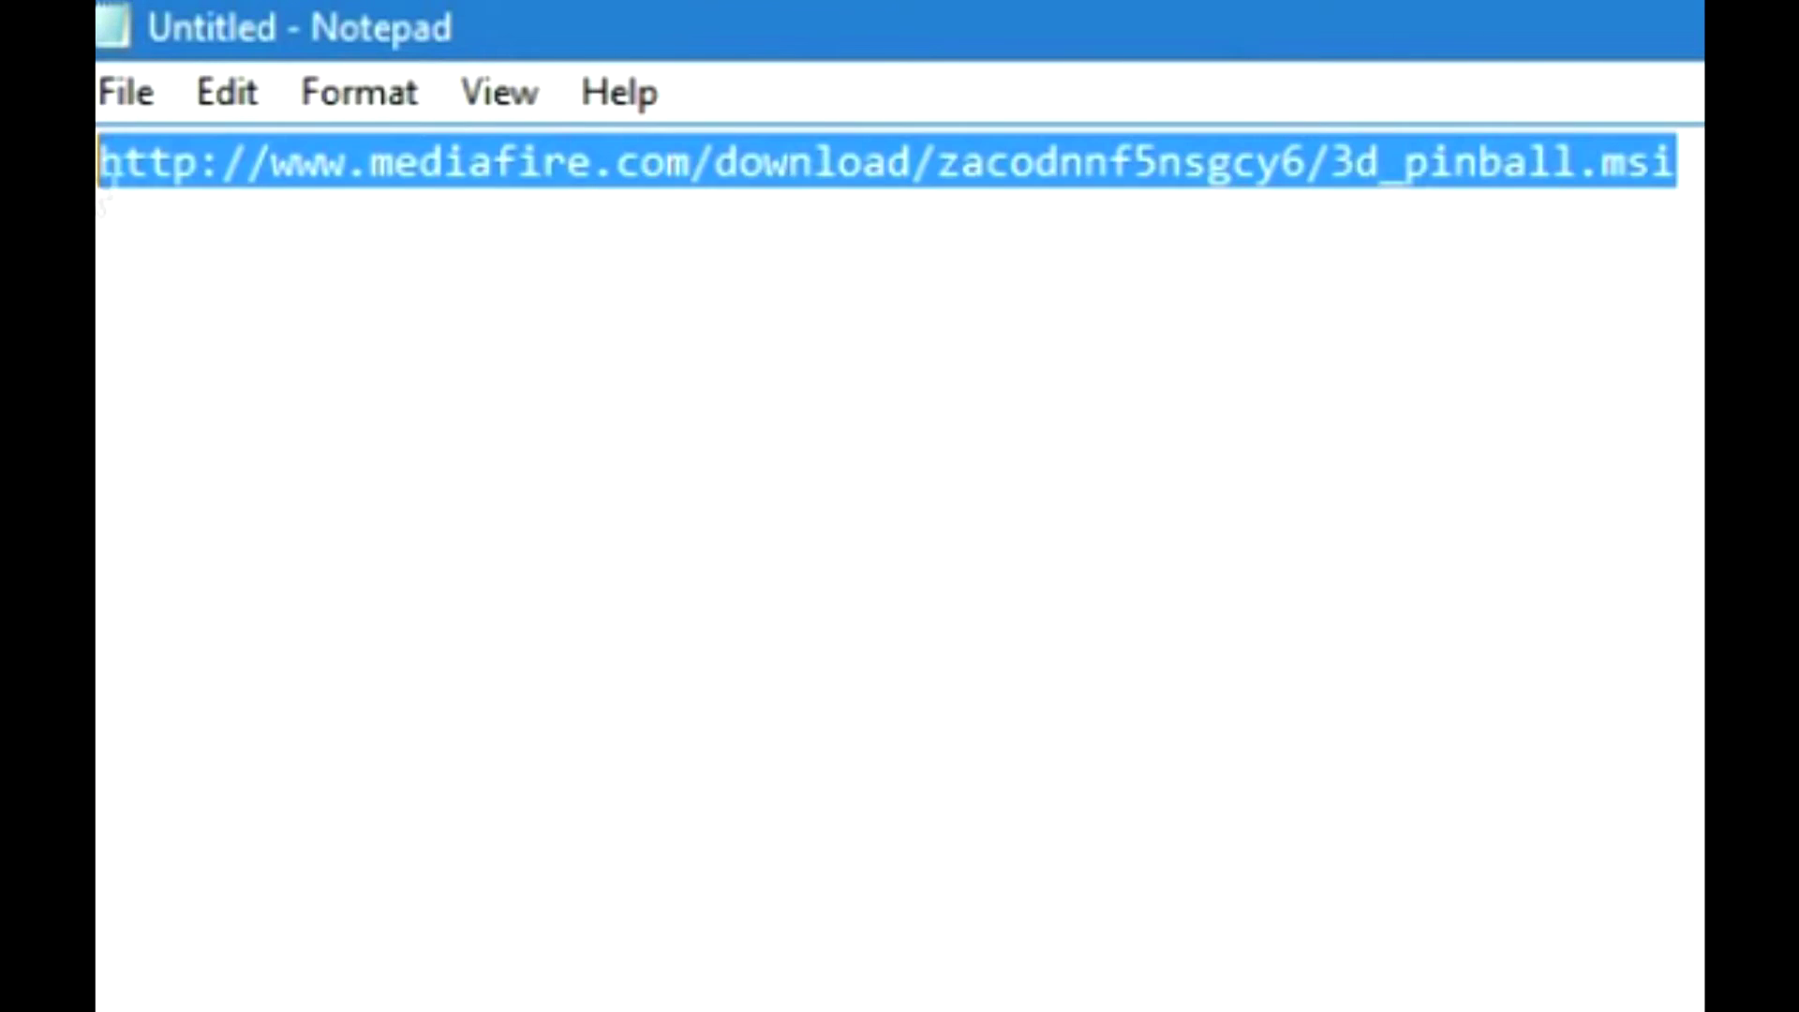
{"action": "key", "text": "Right"}
{"action": "key", "text": "ctrl+a"}
{"action": "left_click", "coordinate": [1044, 161]}
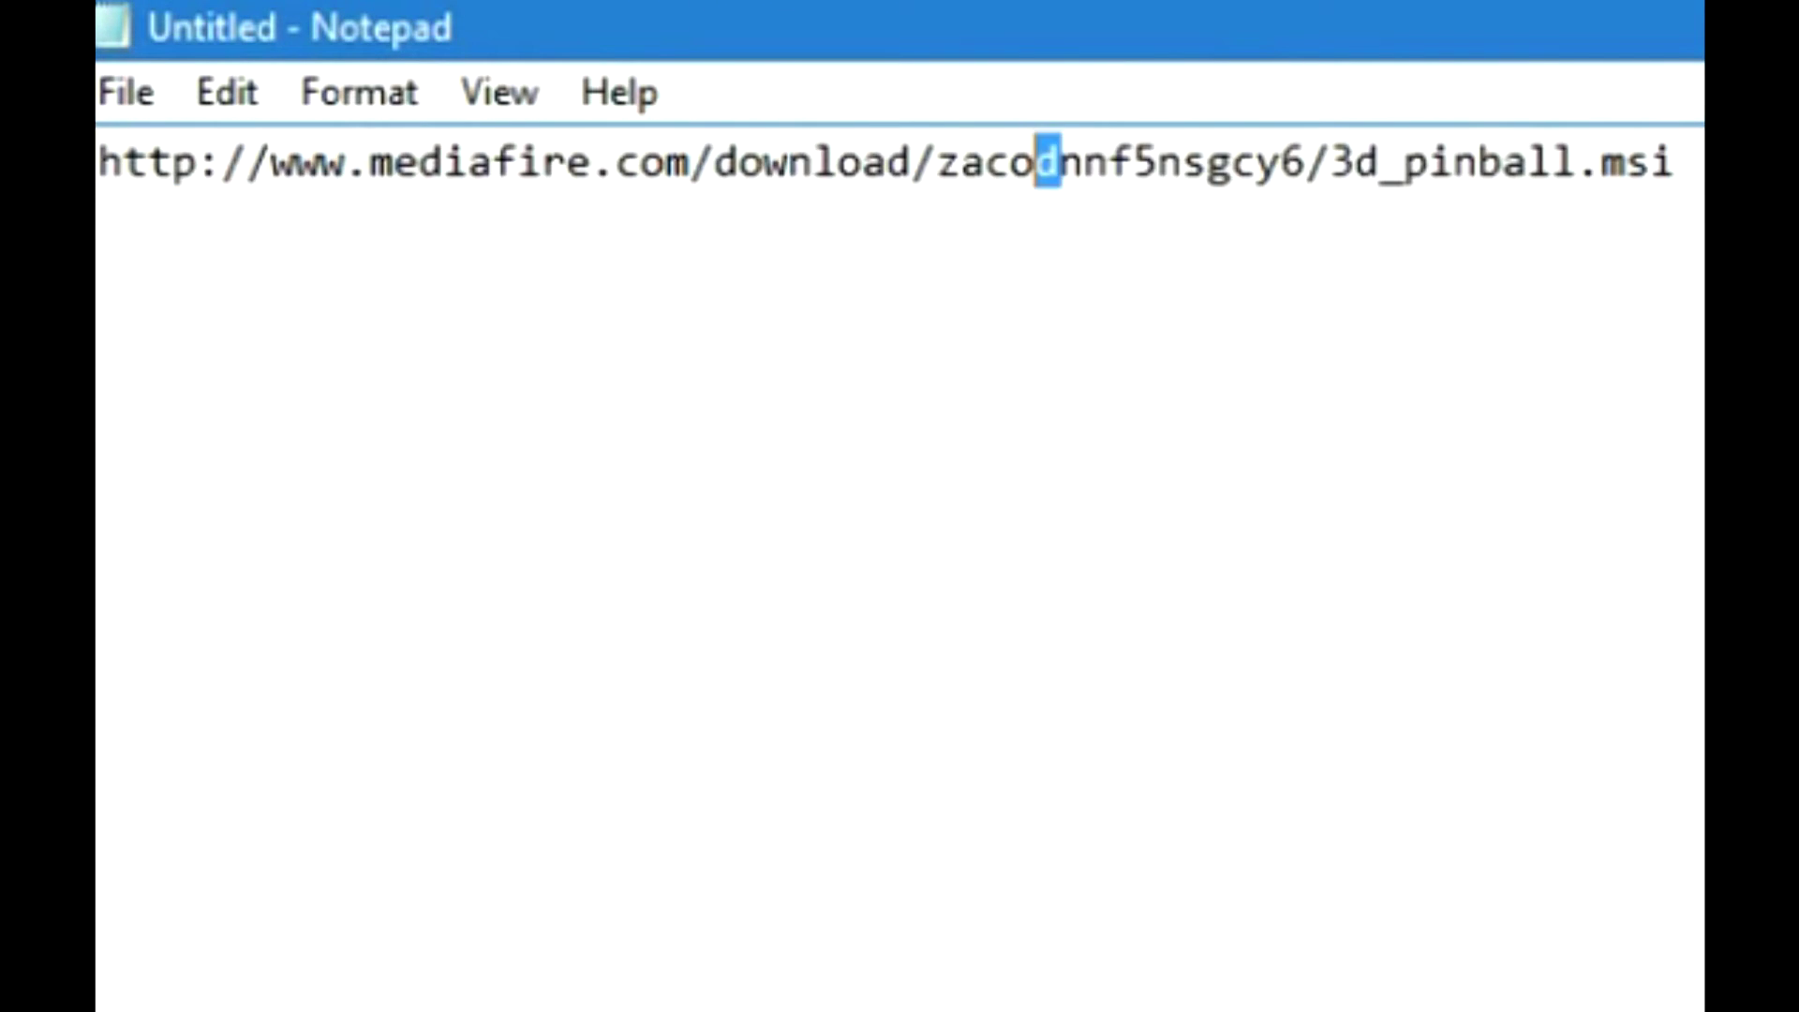
{"action": "key", "text": "End"}
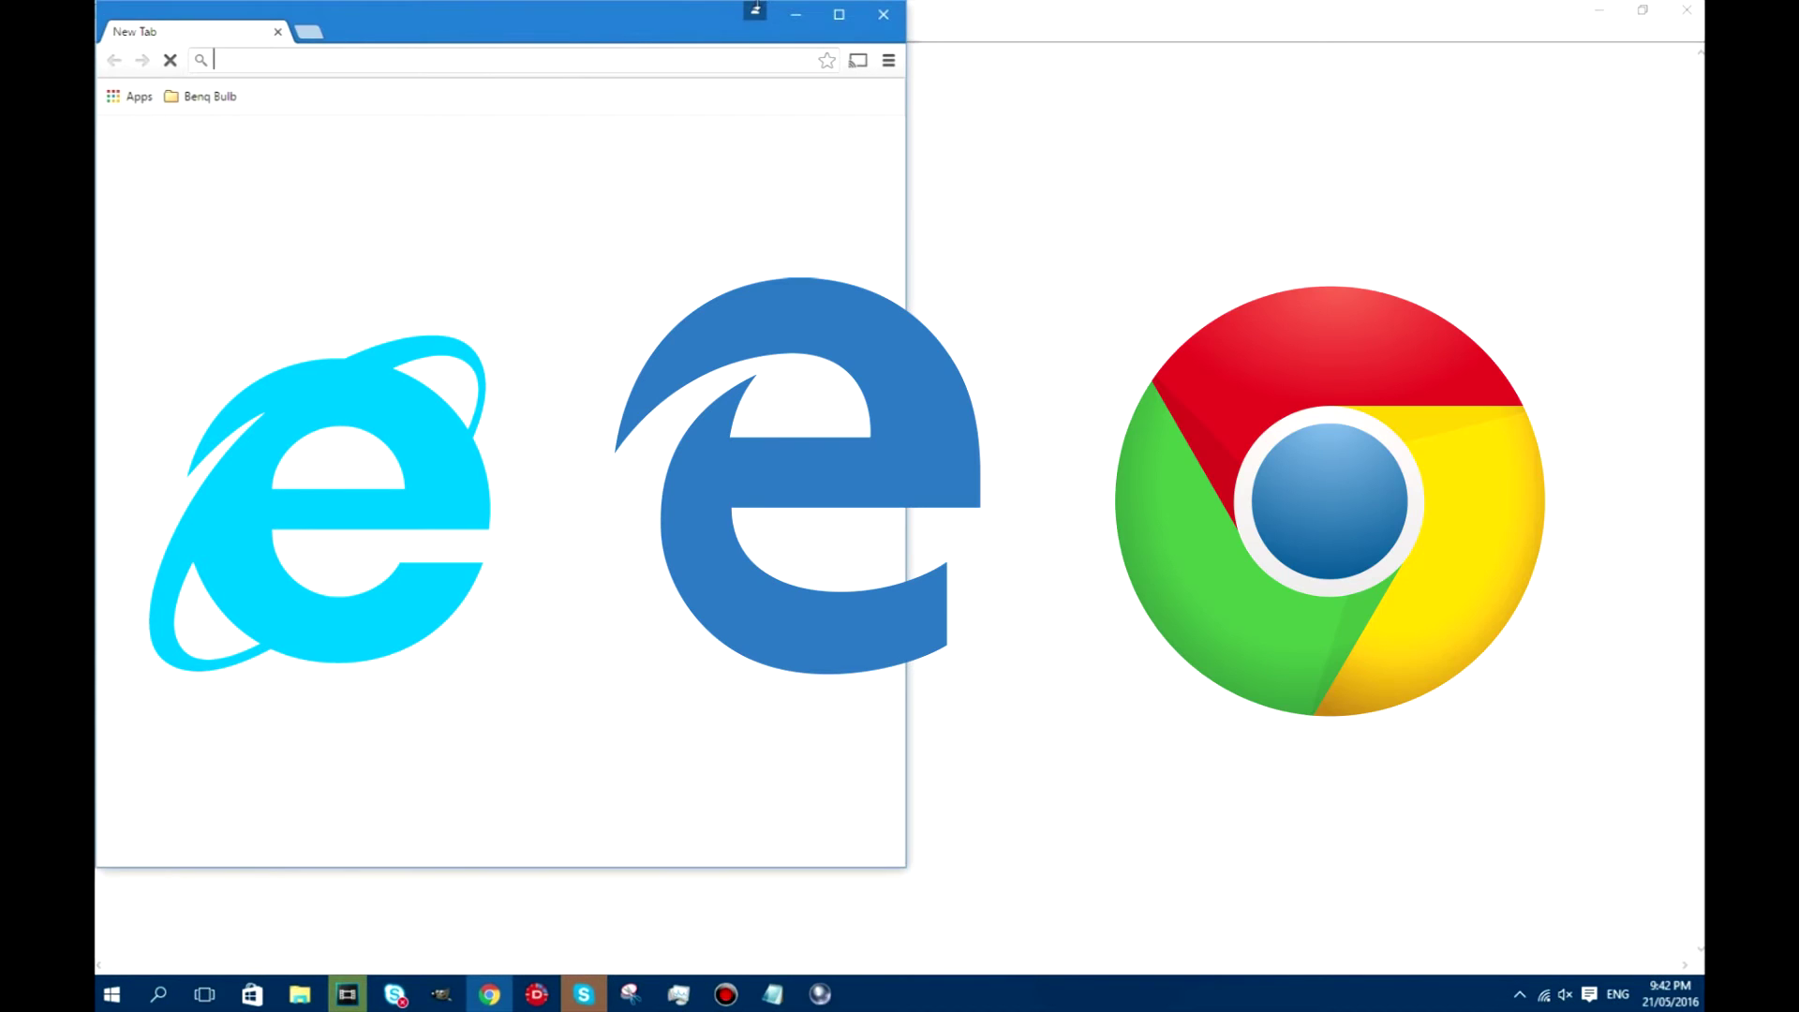
Maximize Chrome and load the copied MediaFire link with Paste and go in the address bar
{"action": "left_click", "coordinate": [838, 14]}
{"action": "key", "text": "ctrl+v"}
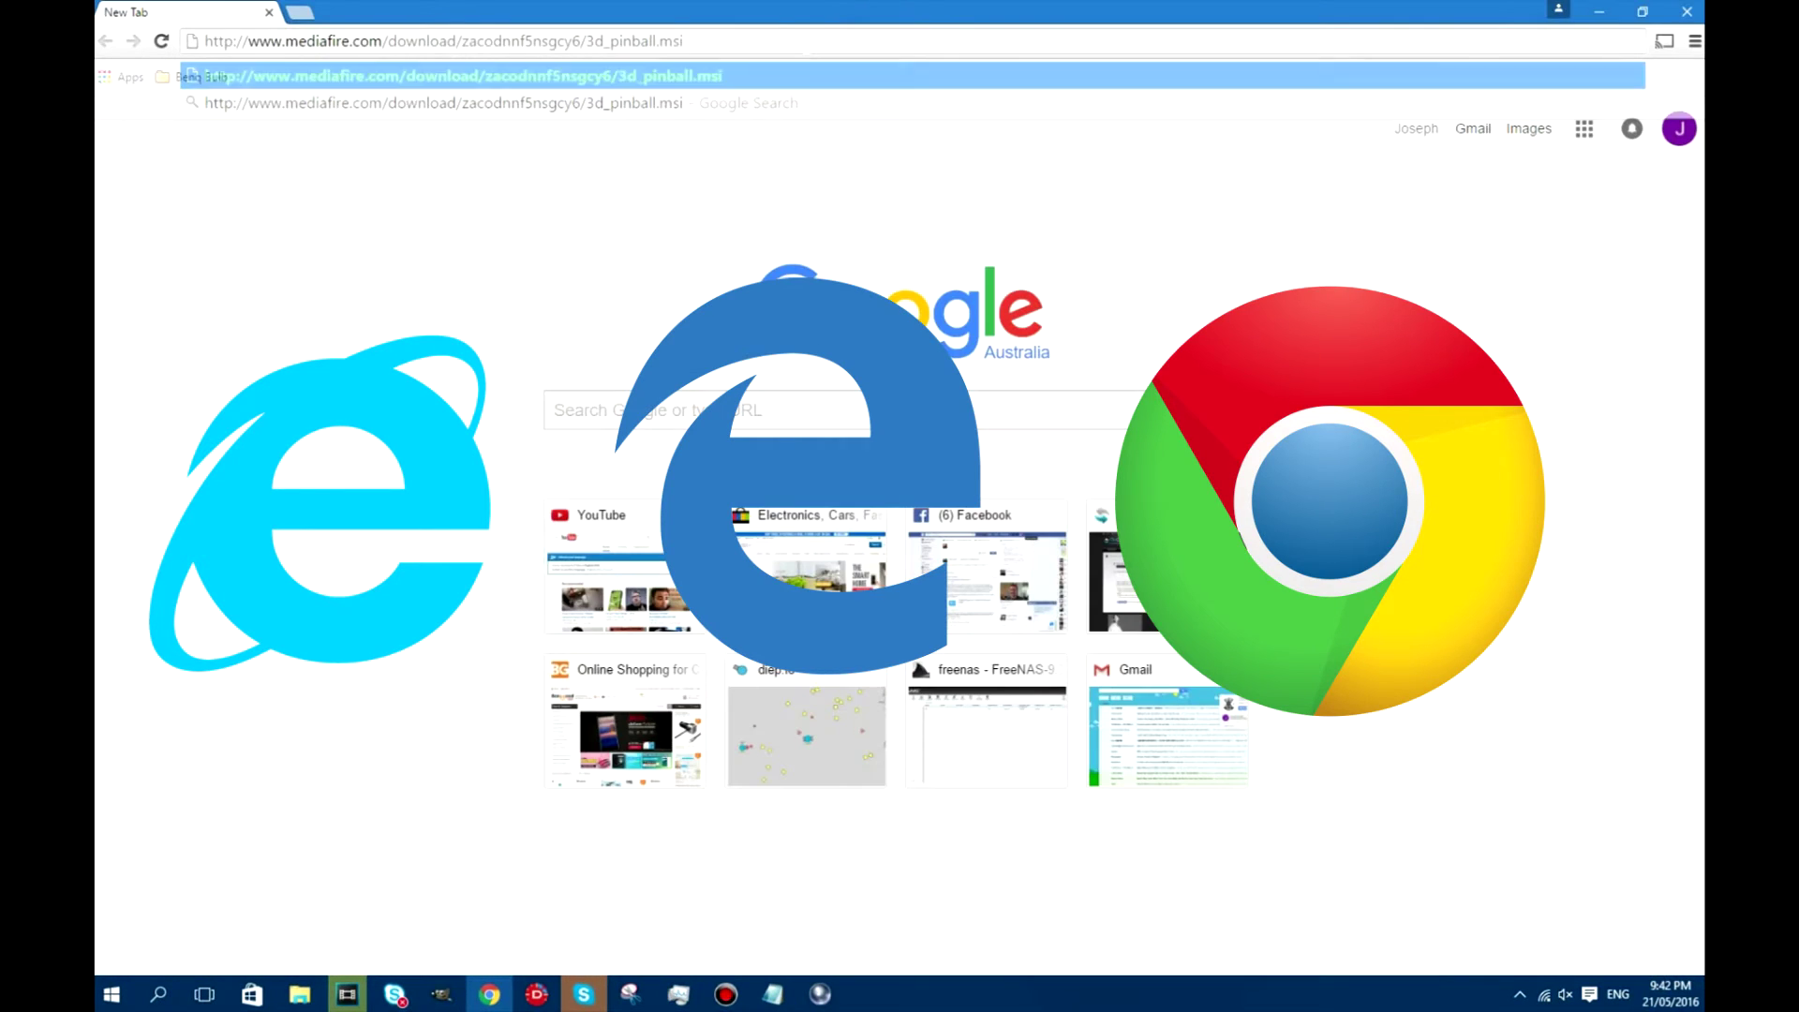
{"action": "key", "text": "ctrl+a"}
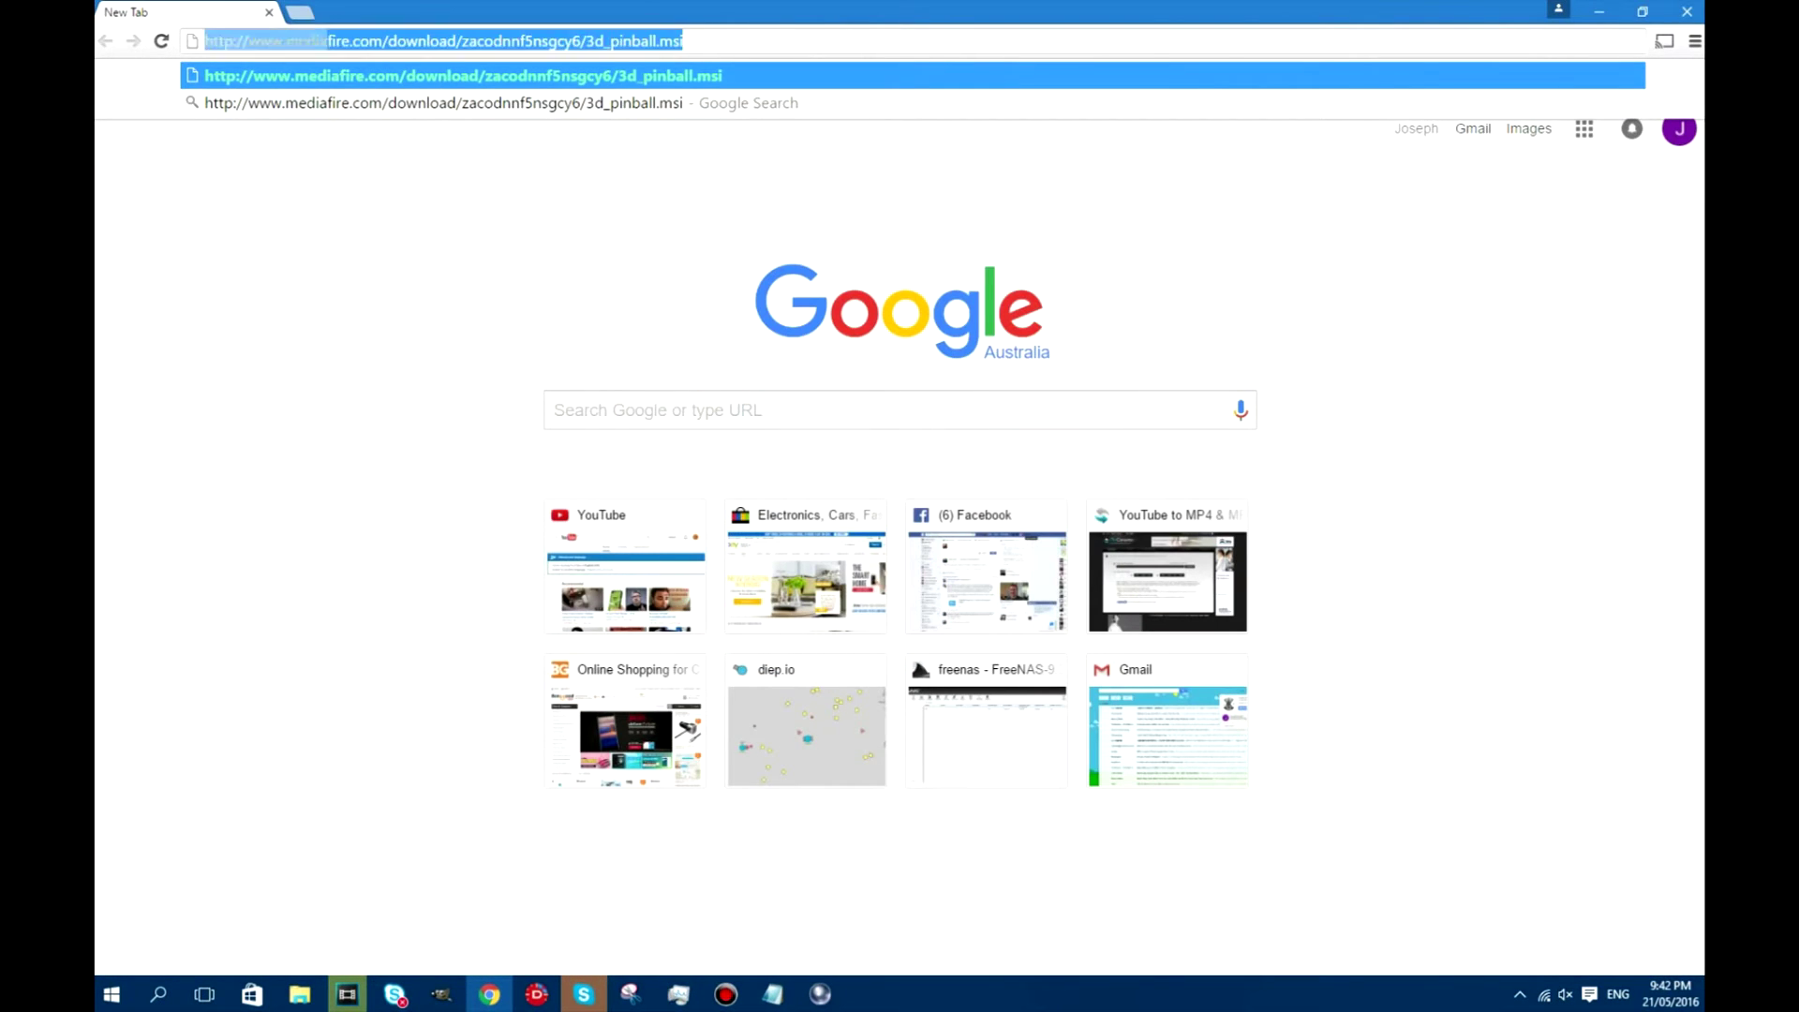
{"action": "key", "text": "BackSpace"}
{"action": "right_click", "coordinate": [222, 48]}
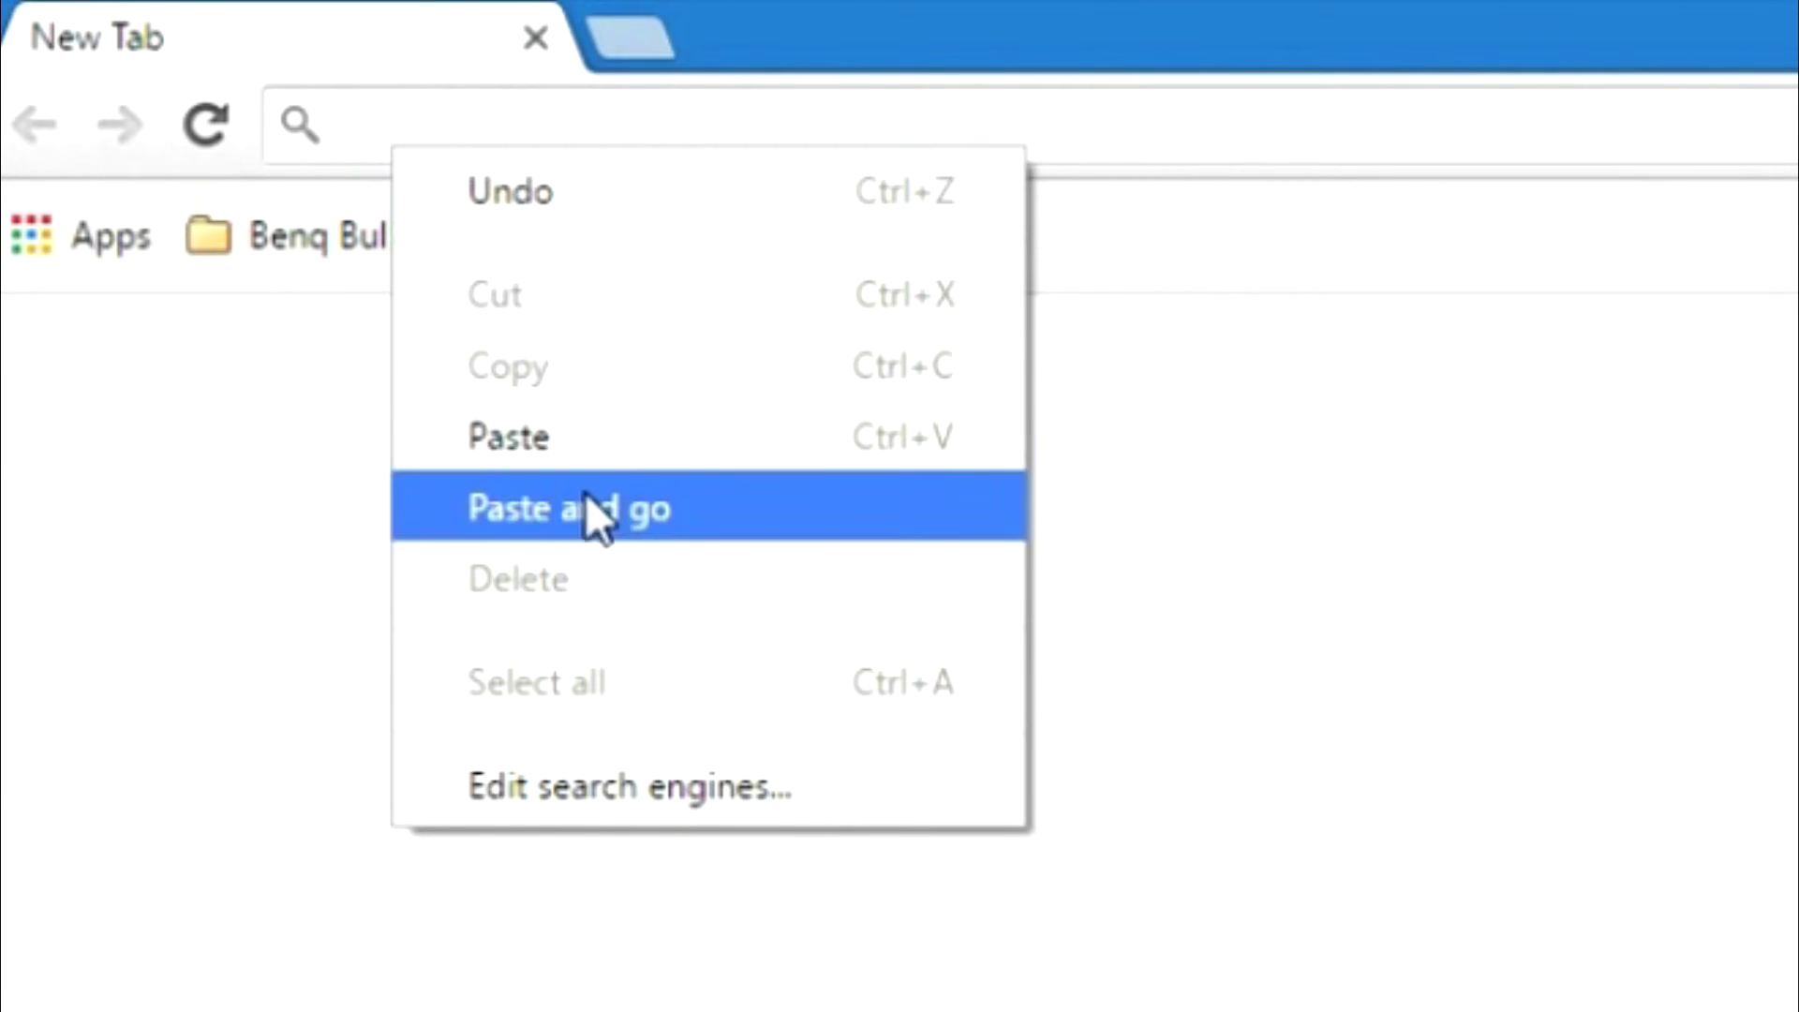
{"action": "left_click", "coordinate": [675, 506]}
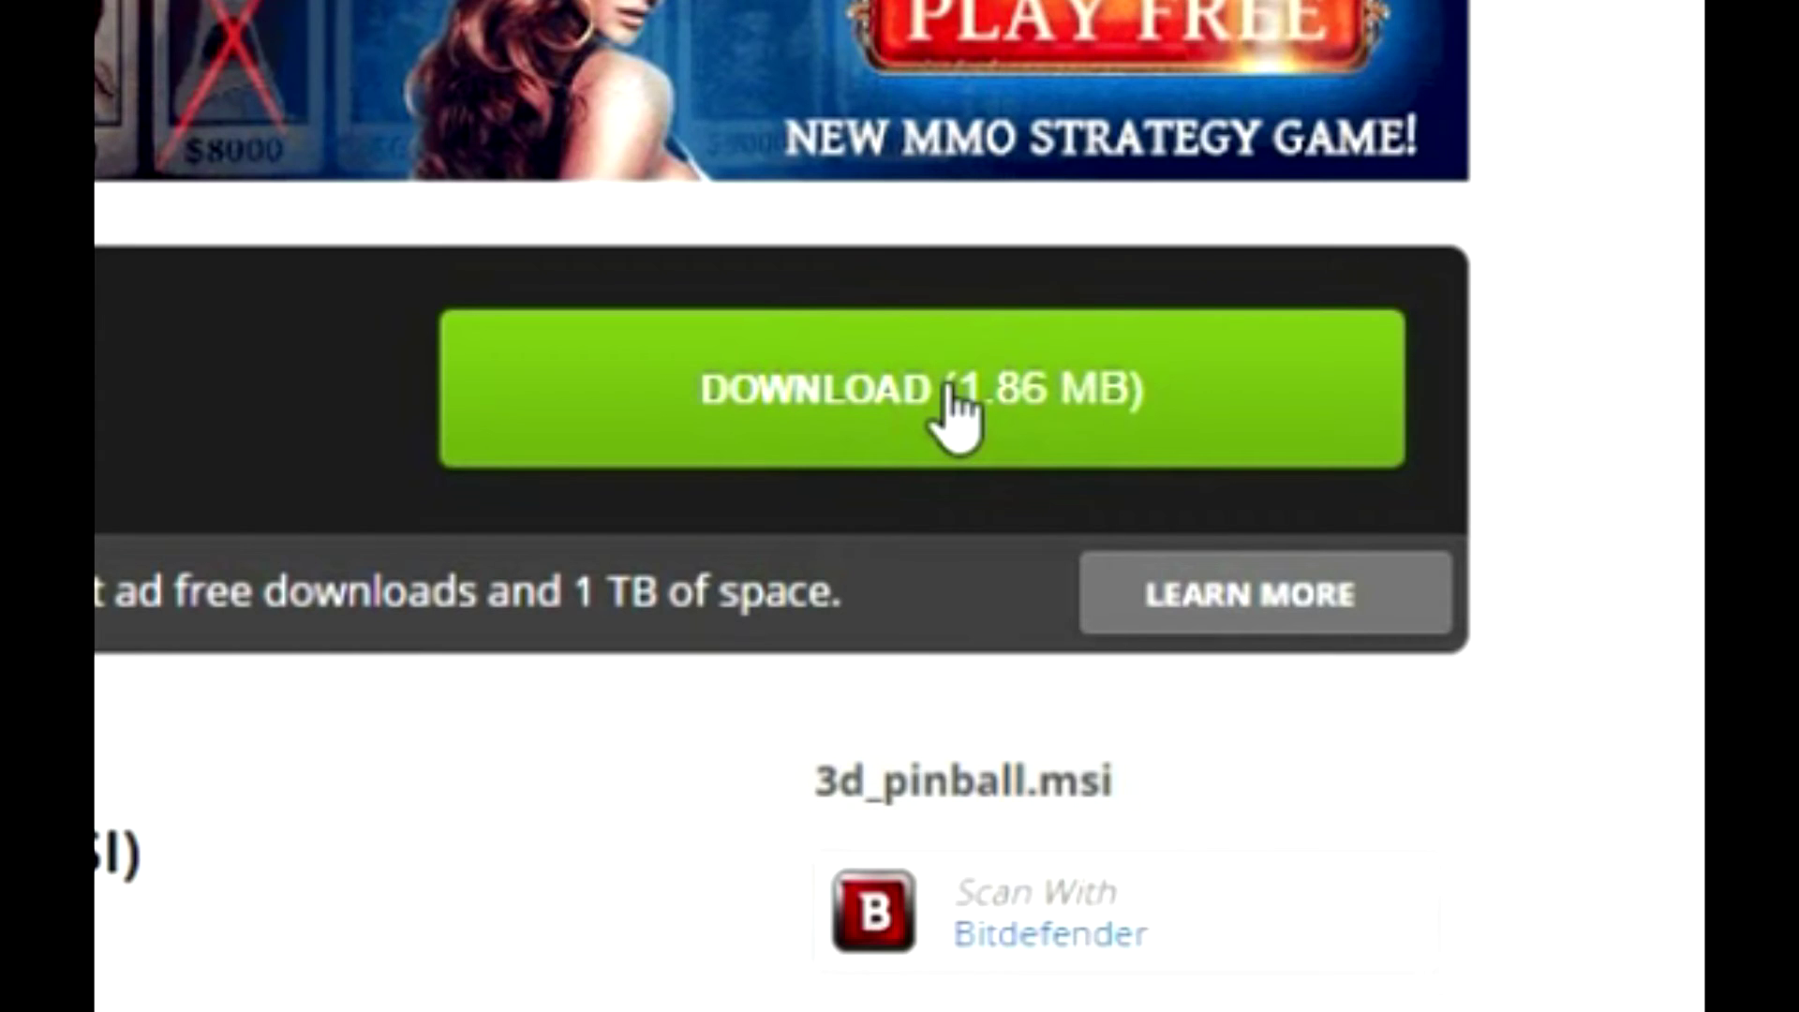
Save 3d_pinball.msi to Downloads, replacing the existing copy, and open it from the downloads bar
{"action": "left_click", "coordinate": [1200, 217]}
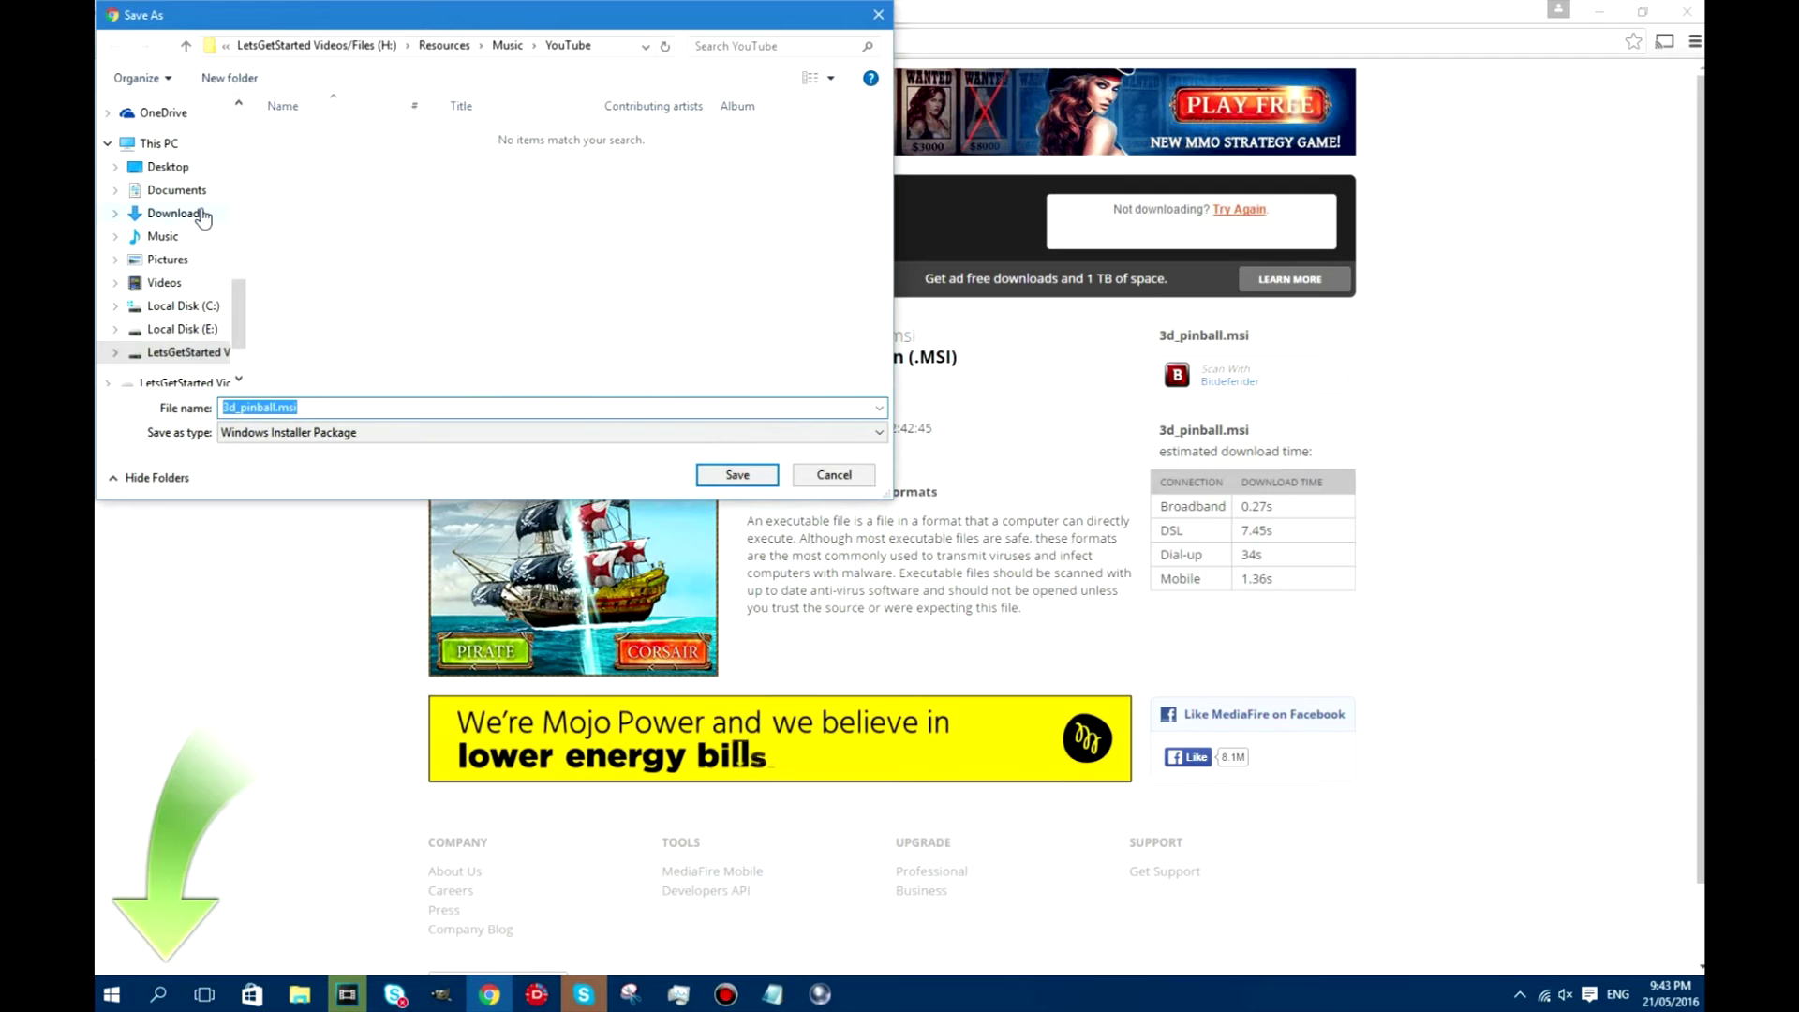
{"action": "left_click", "coordinate": [202, 214]}
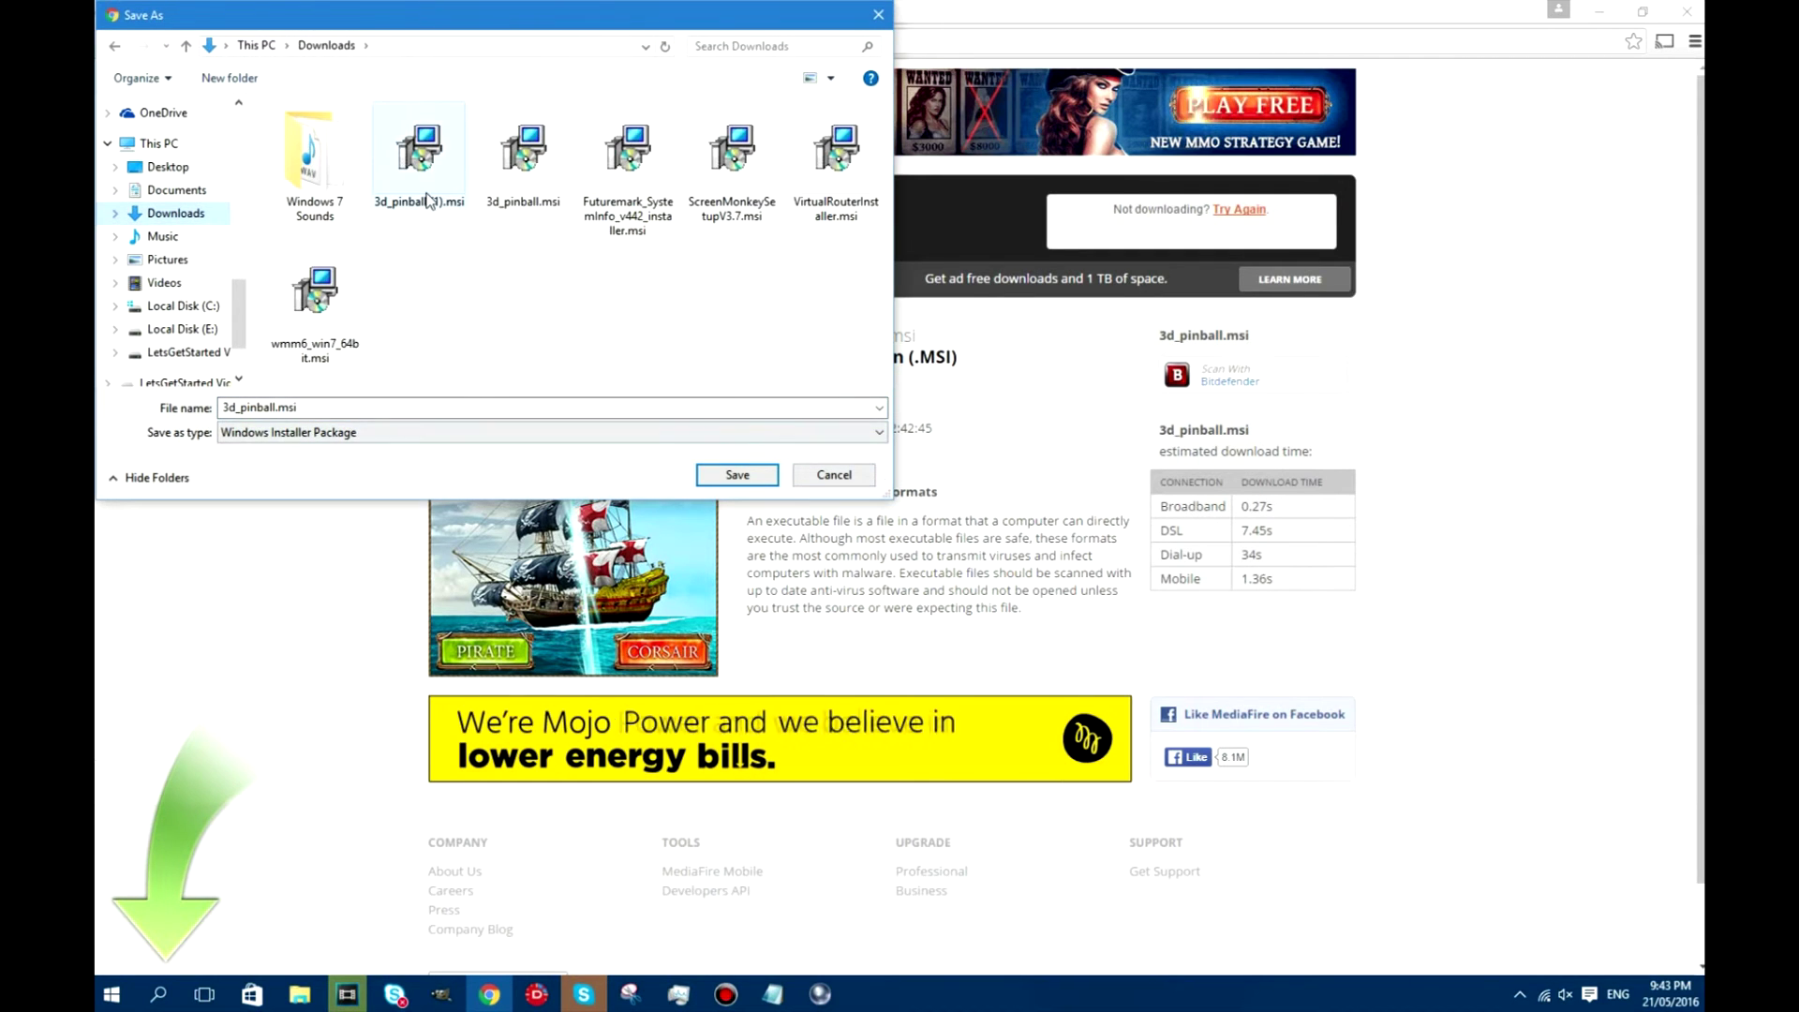
{"action": "left_click", "coordinate": [738, 475]}
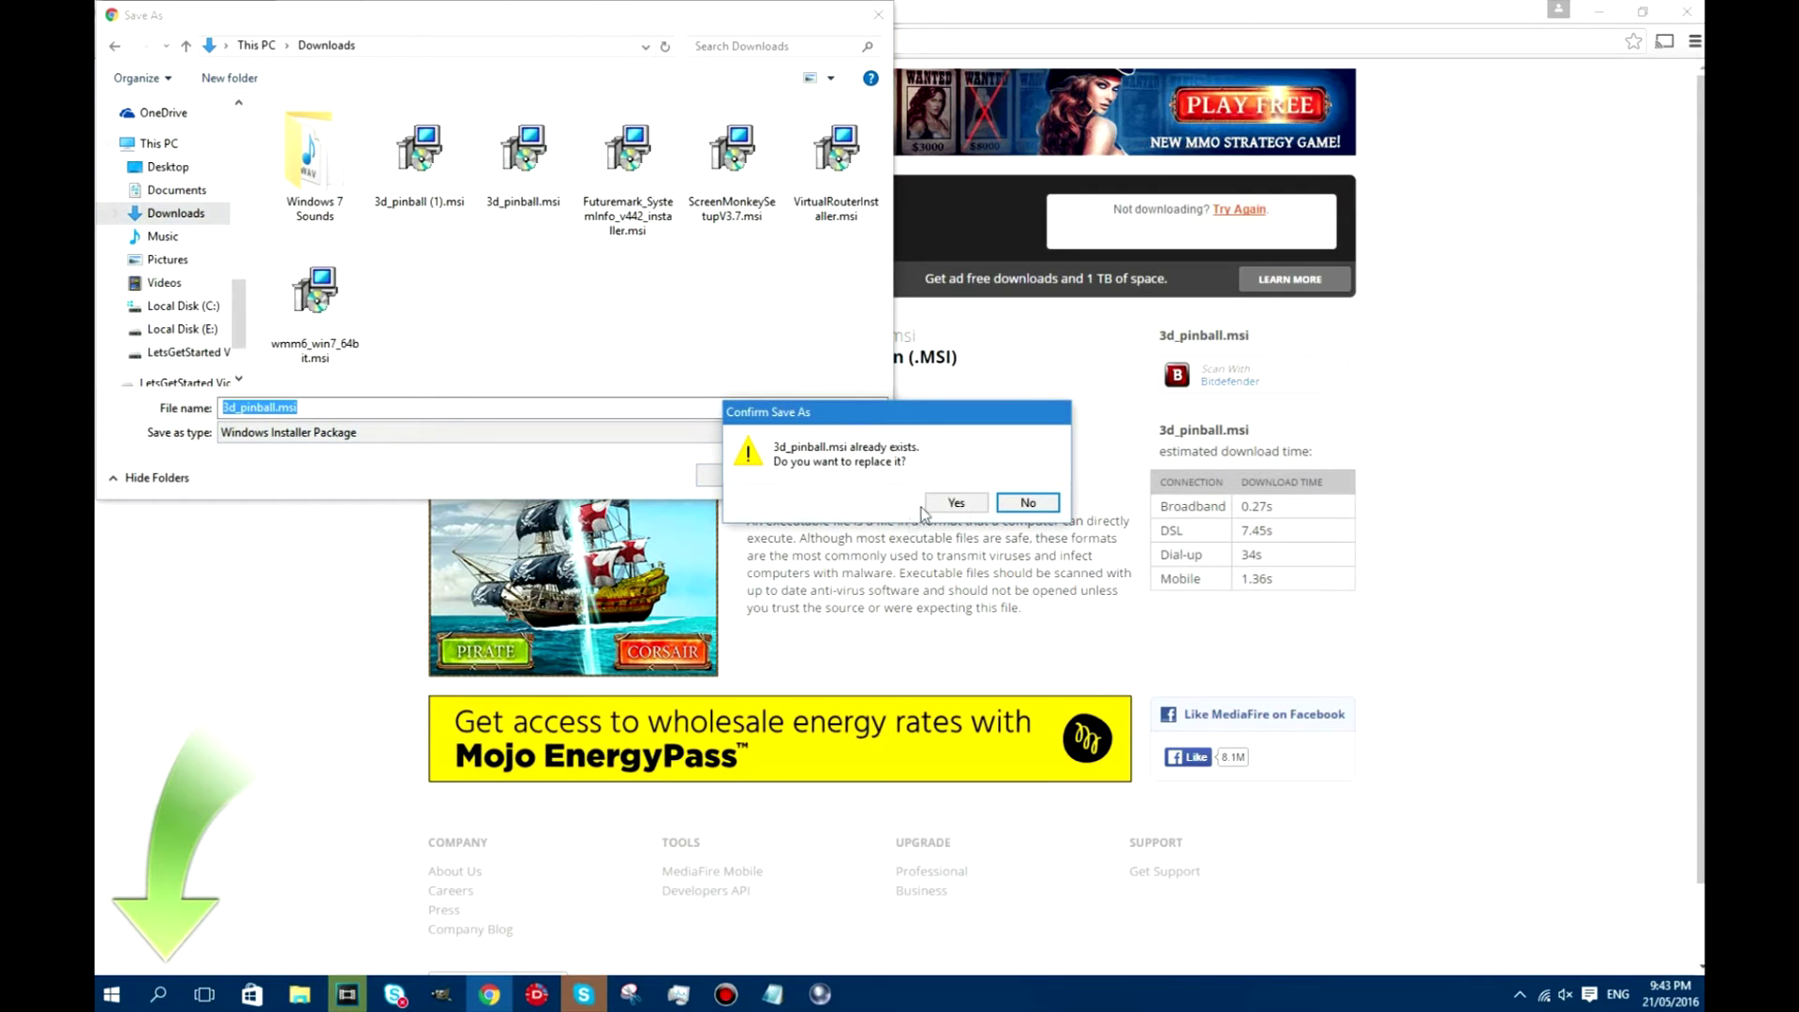
{"action": "left_click", "coordinate": [956, 503]}
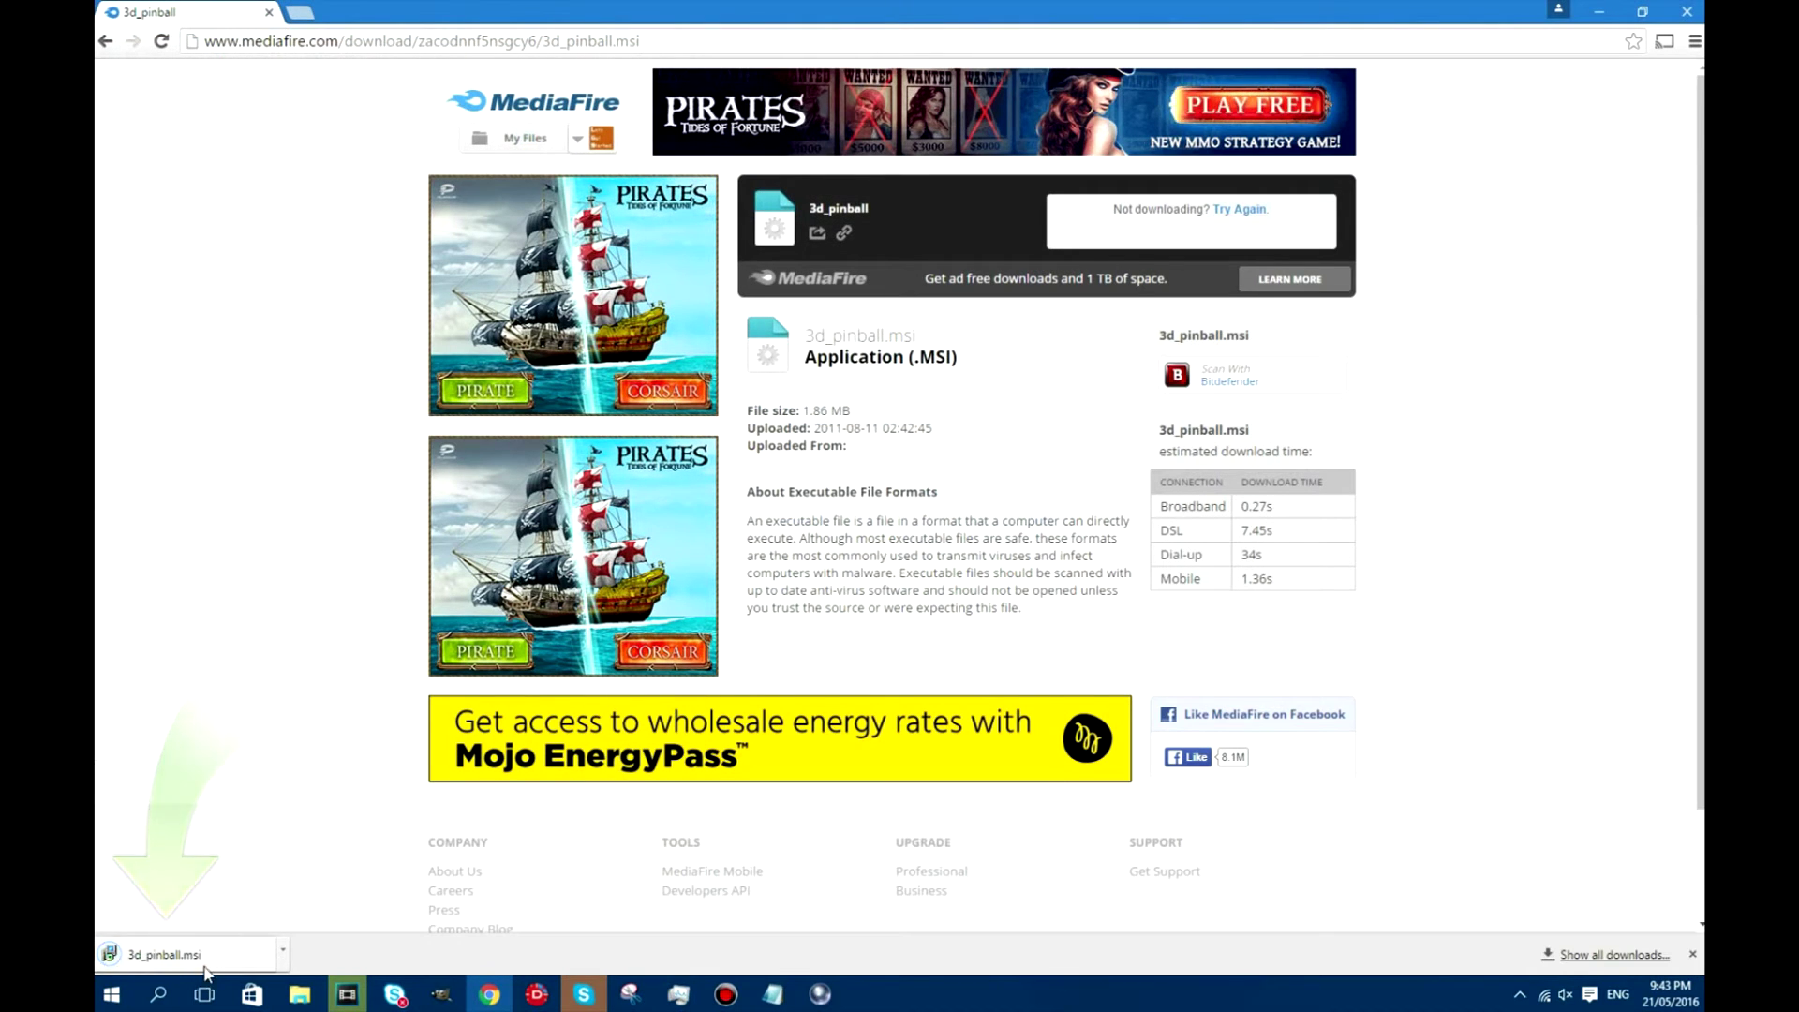
{"action": "left_click", "coordinate": [198, 958]}
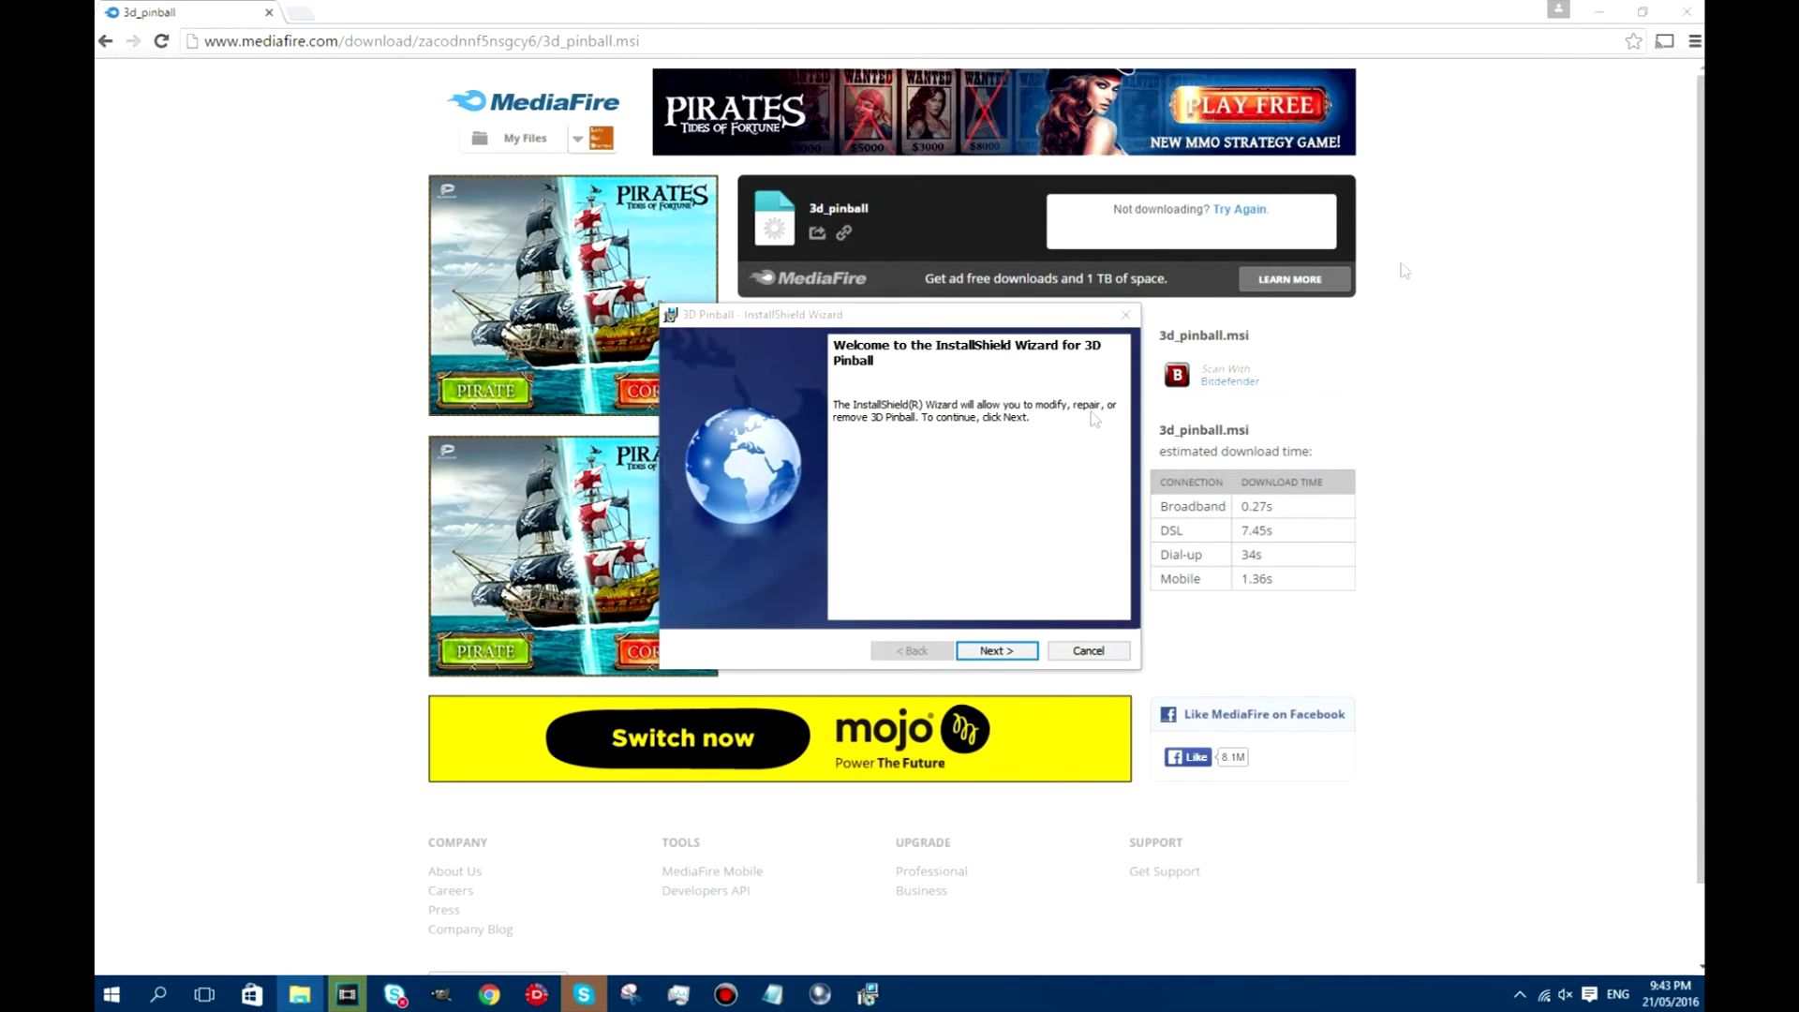
Show 3d_pinball.msi in Explorer's Downloads folder, then close Explorer to reveal the setup wizard
{"action": "mouse_move", "coordinate": [1705, 431]}
{"action": "left_mouse_down"}
{"action": "mouse_move", "coordinate": [1661, 431]}
{"action": "mouse_move", "coordinate": [693, 3]}
{"action": "left_mouse_up"}
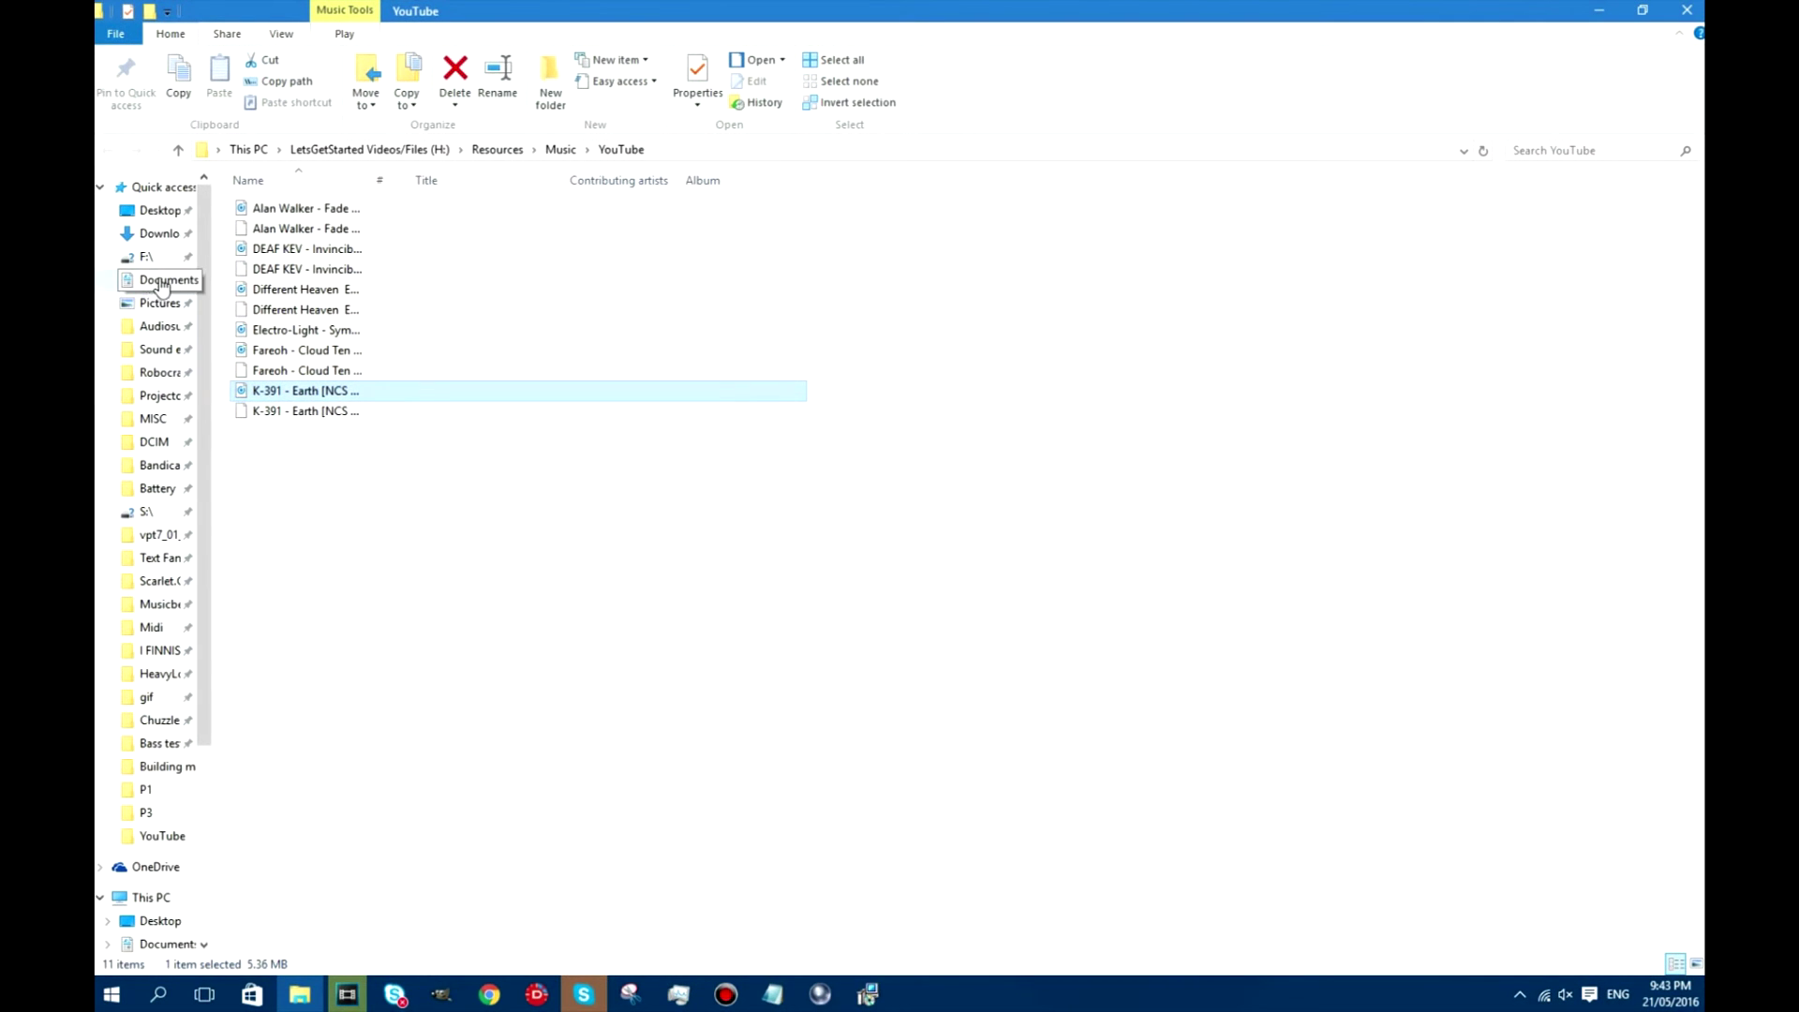
{"action": "left_click", "coordinate": [157, 235]}
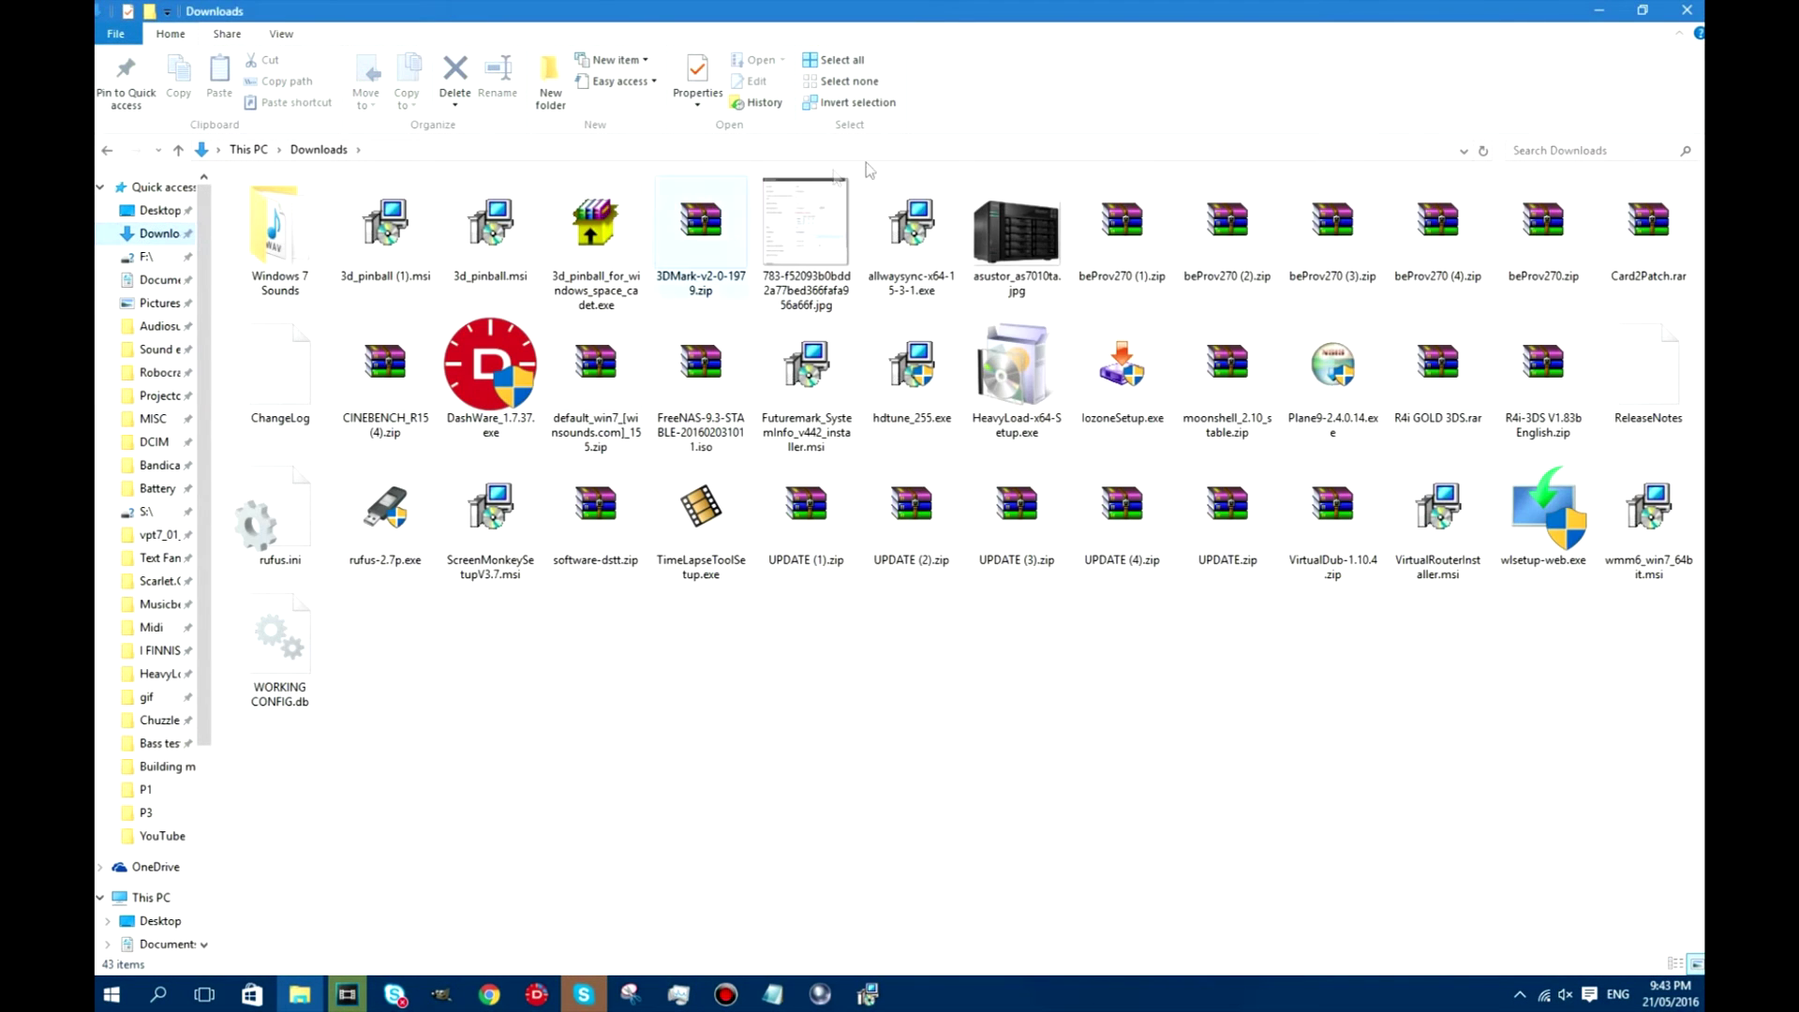
{"action": "left_click", "coordinate": [1689, 10]}
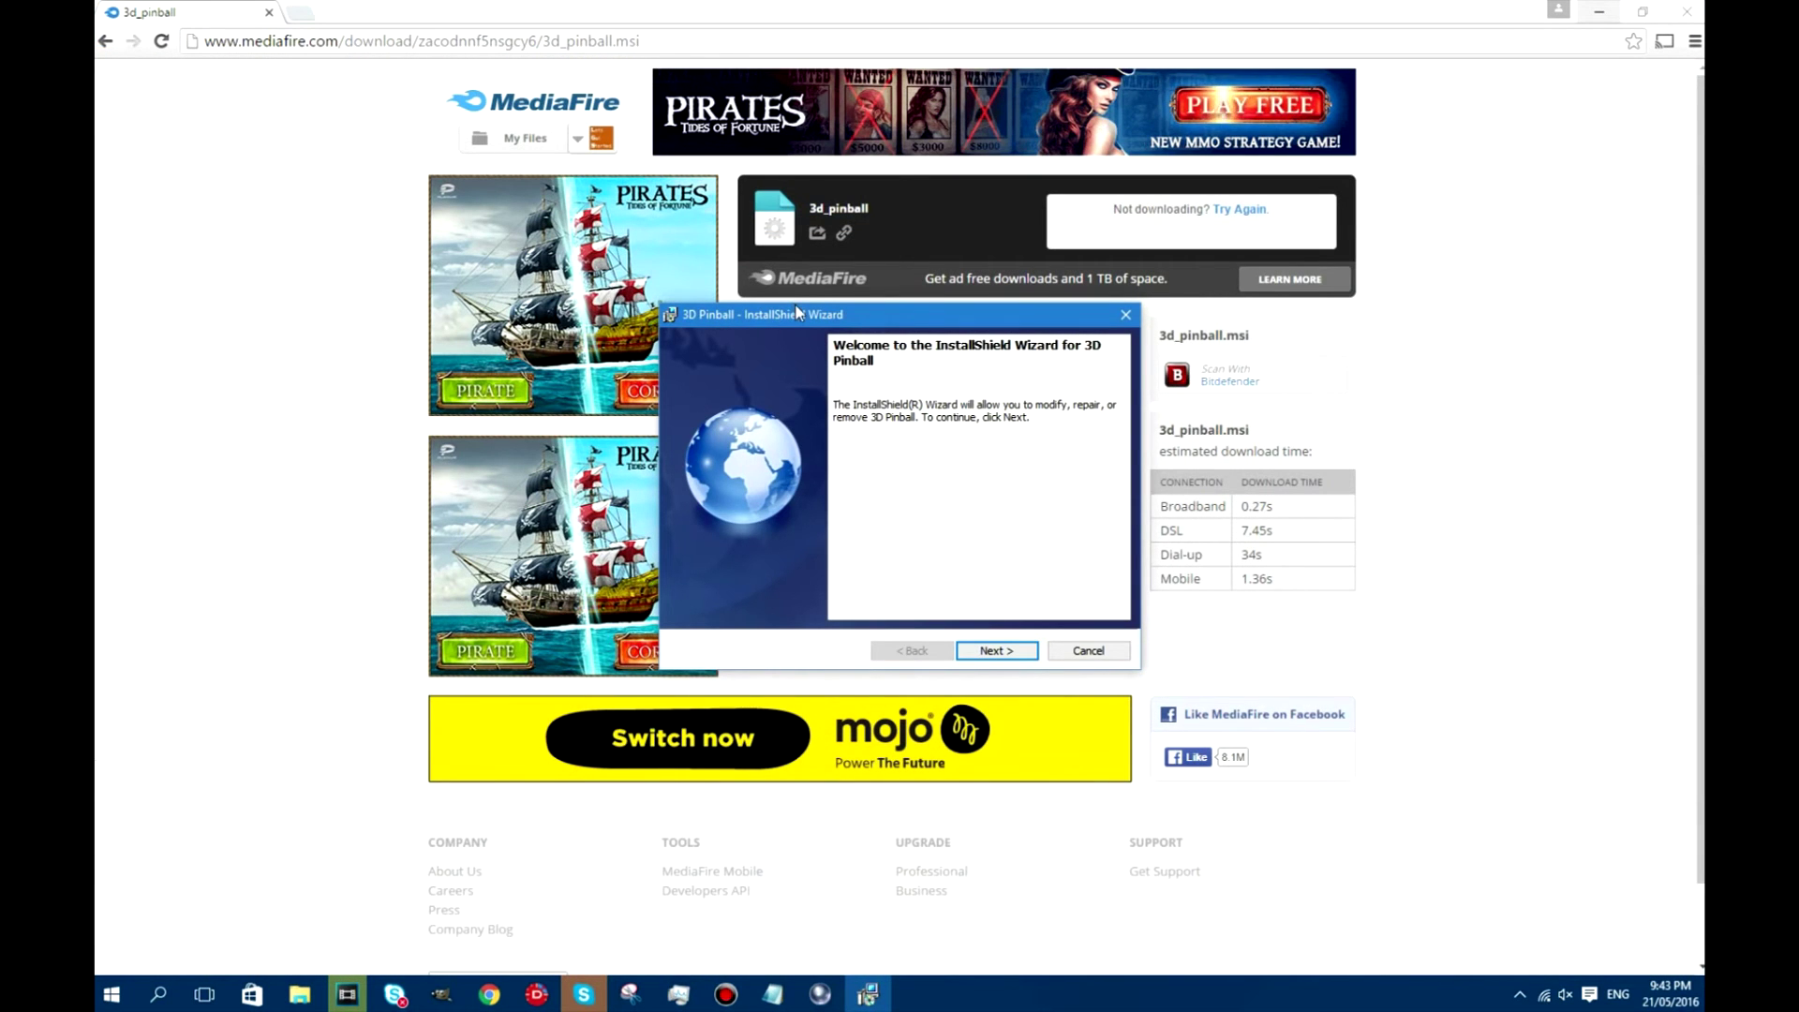
{"action": "left_click_drag", "start_coordinate": [804, 315], "coordinate": [797, 309]}
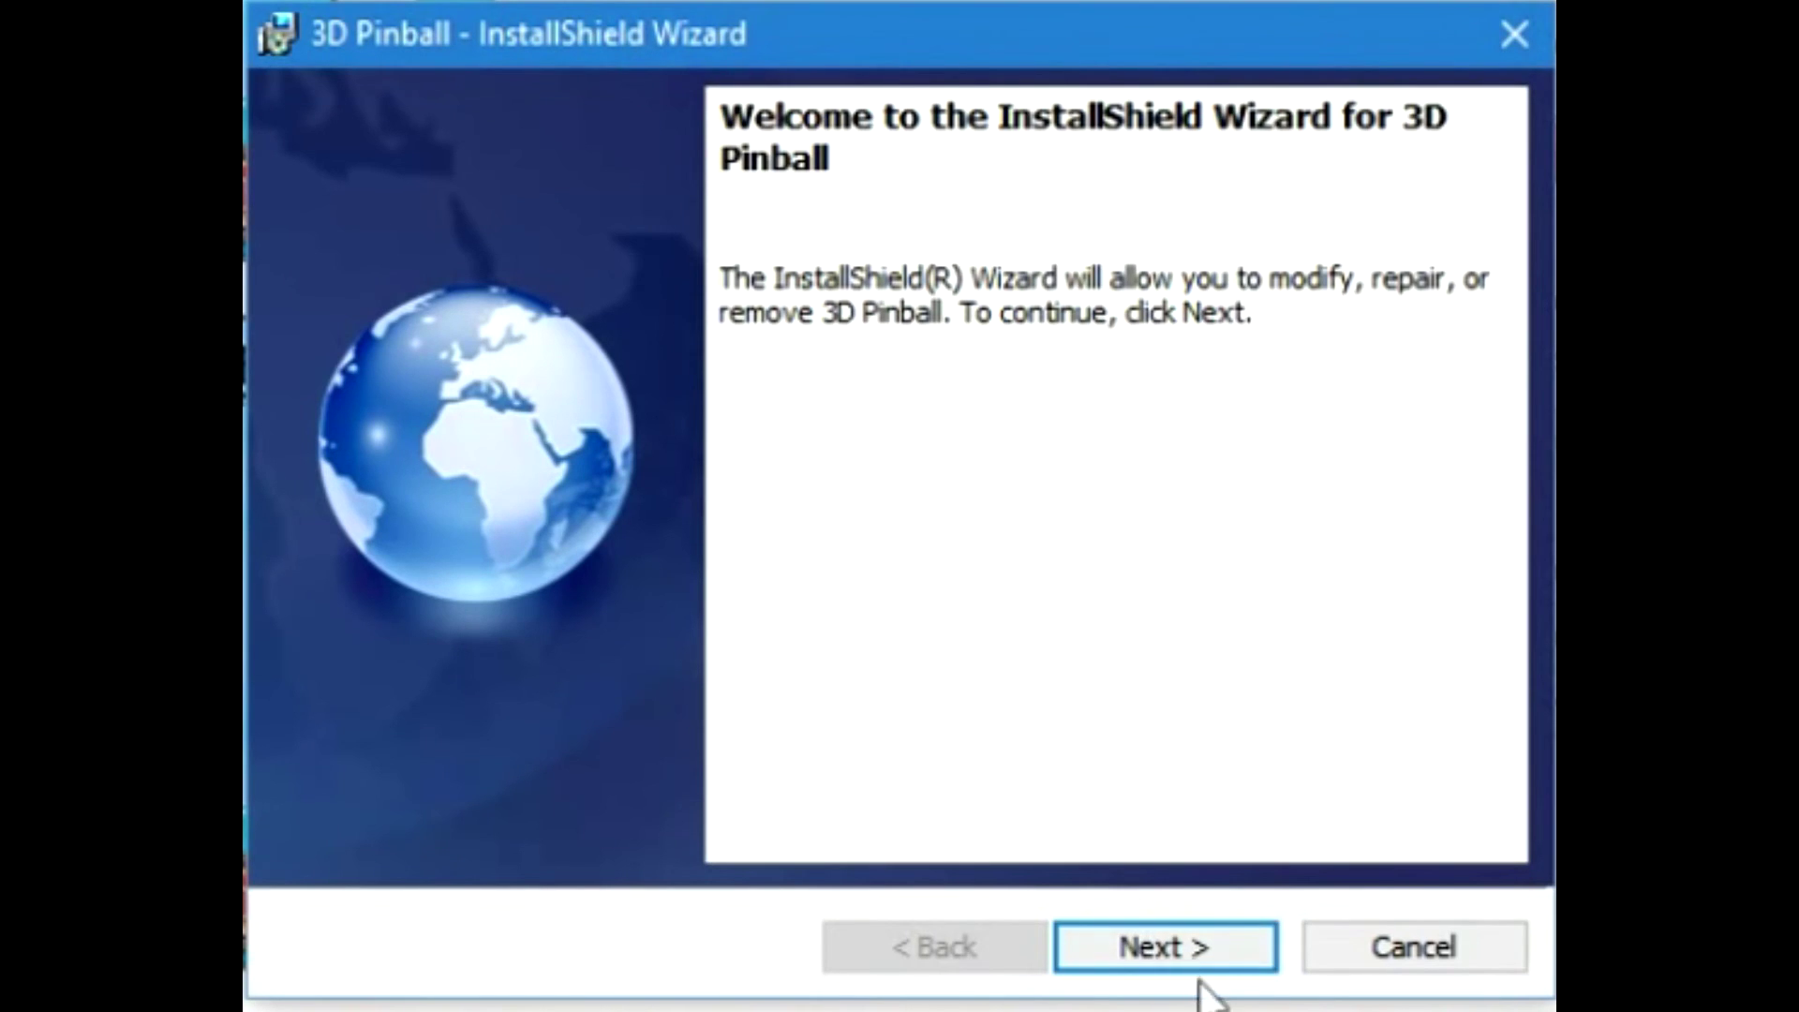
Choose Repair in the 3D Pinball InstallShield Wizard and run the repair installation
{"action": "left_click", "coordinate": [1186, 934]}
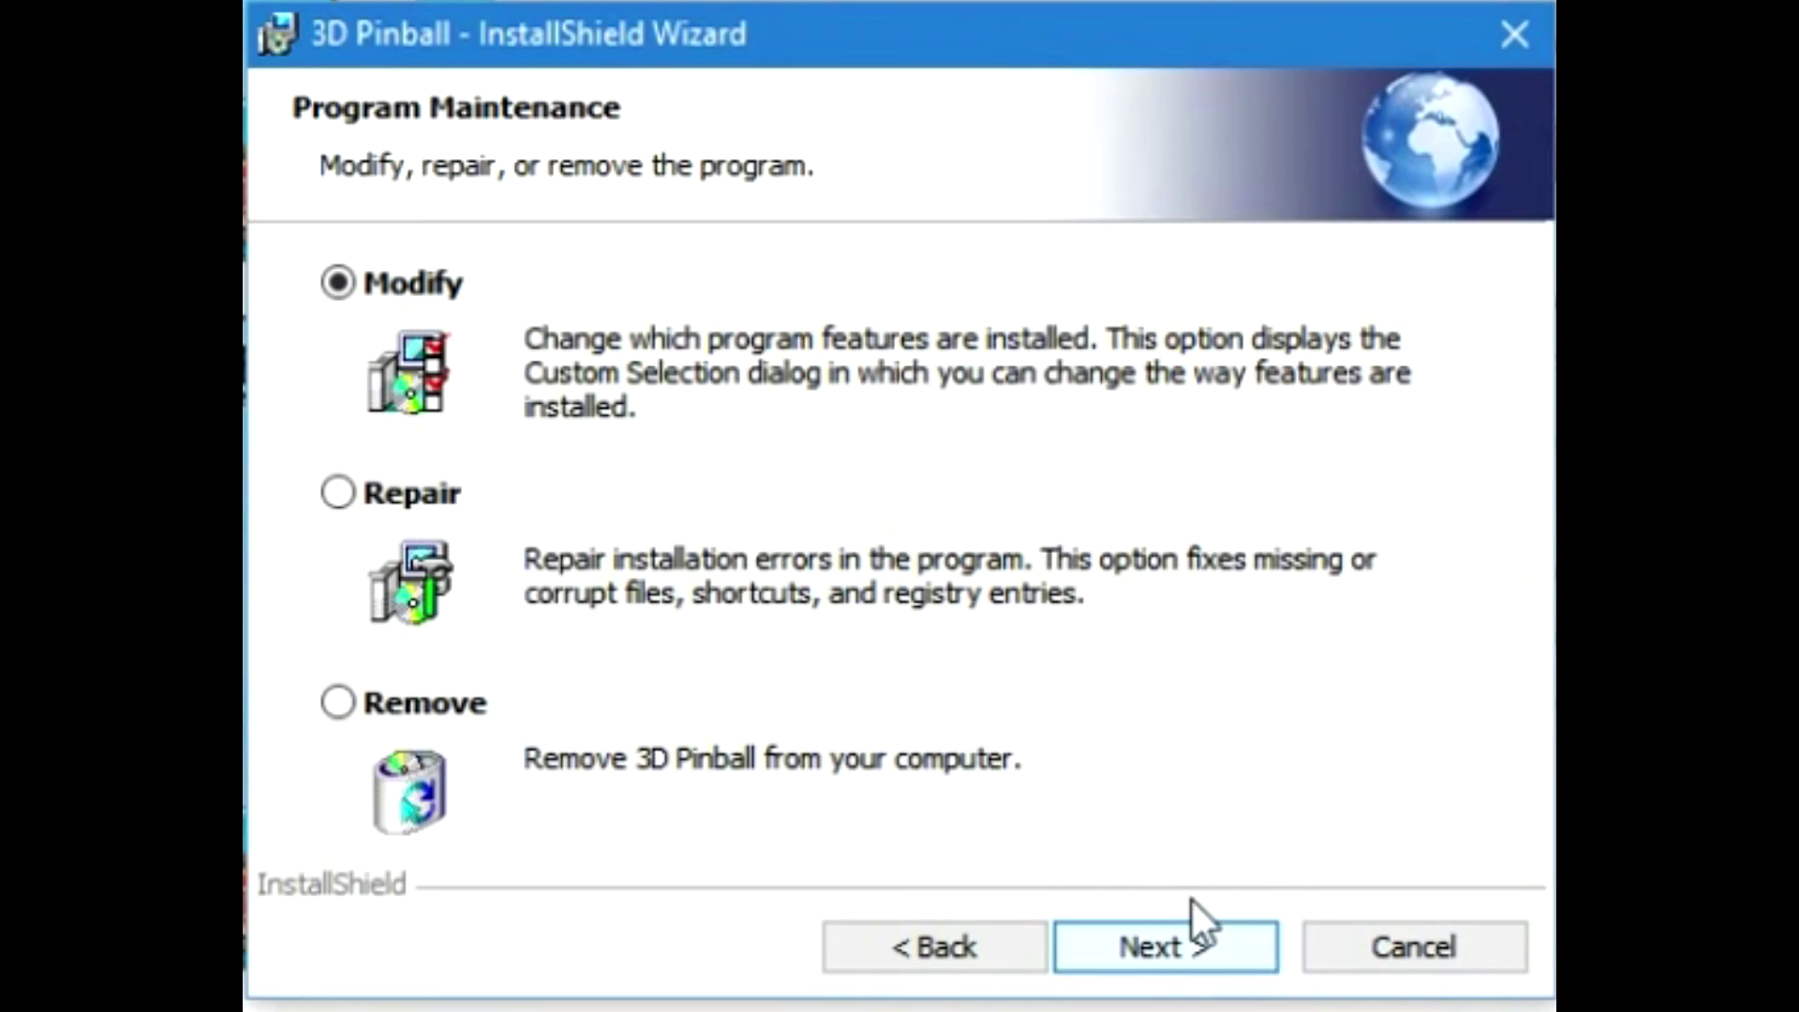
{"action": "left_click", "coordinate": [461, 498]}
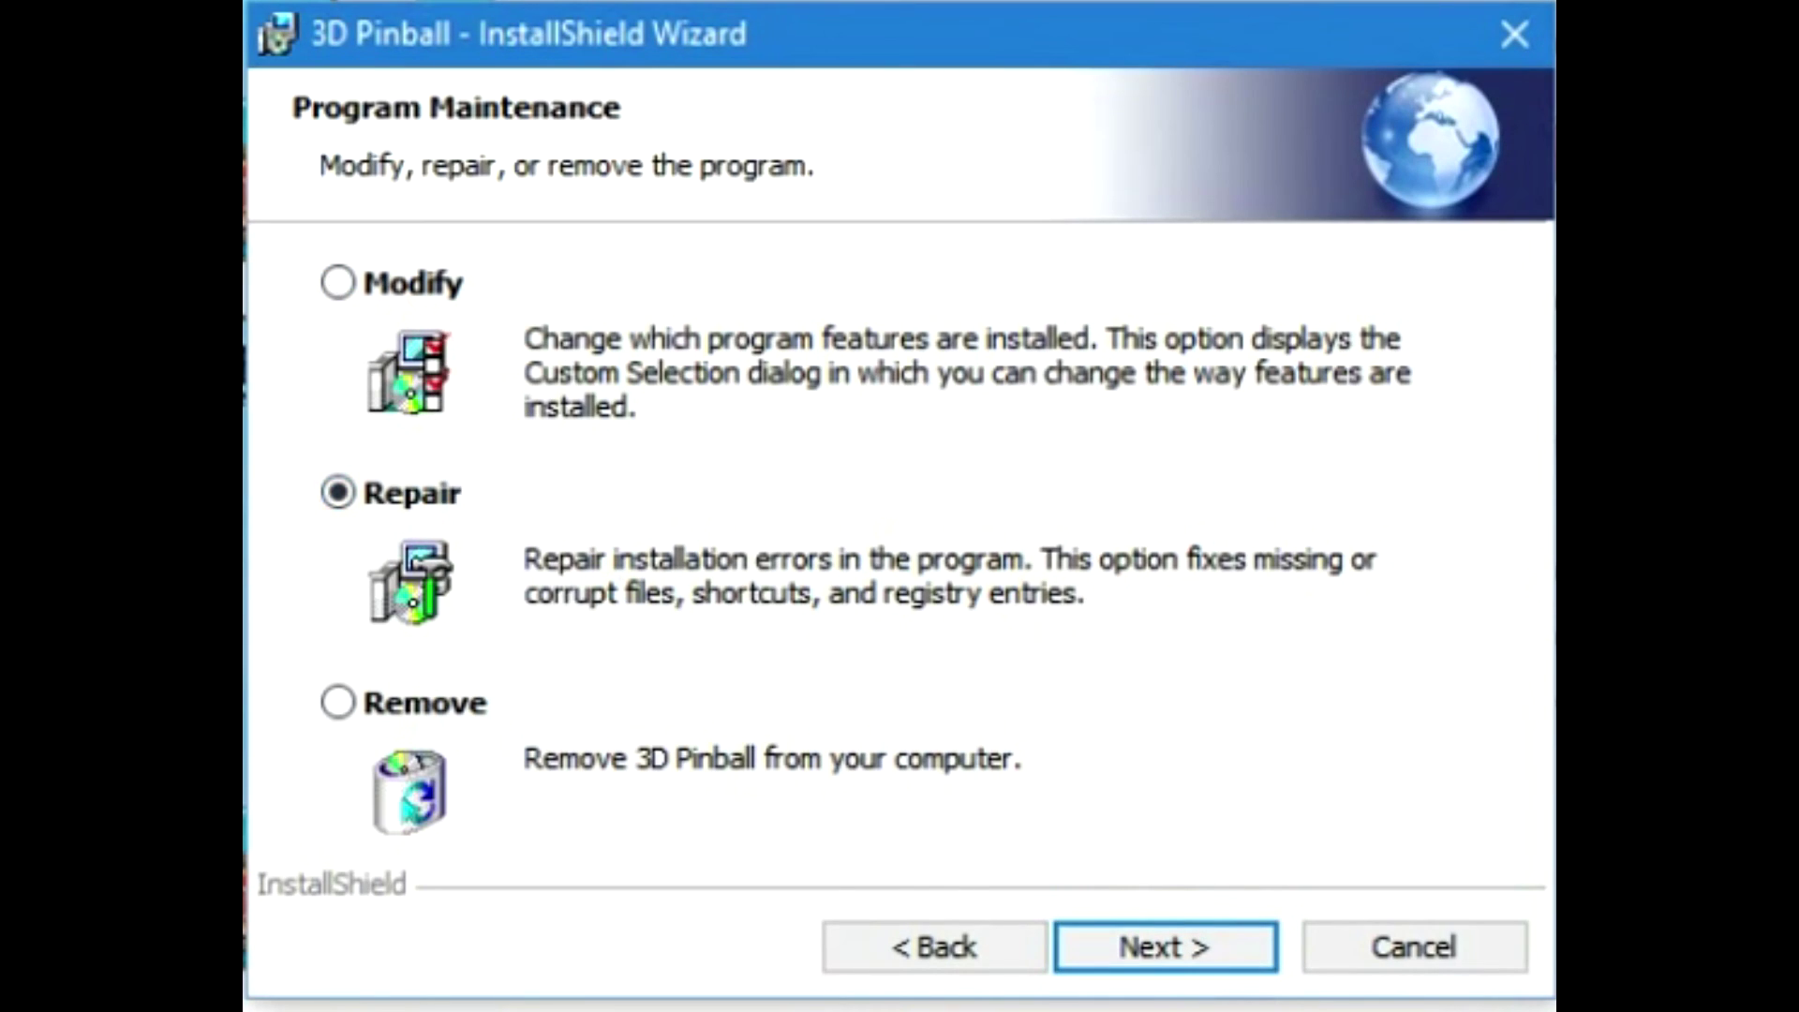
{"action": "left_click", "coordinate": [1129, 965]}
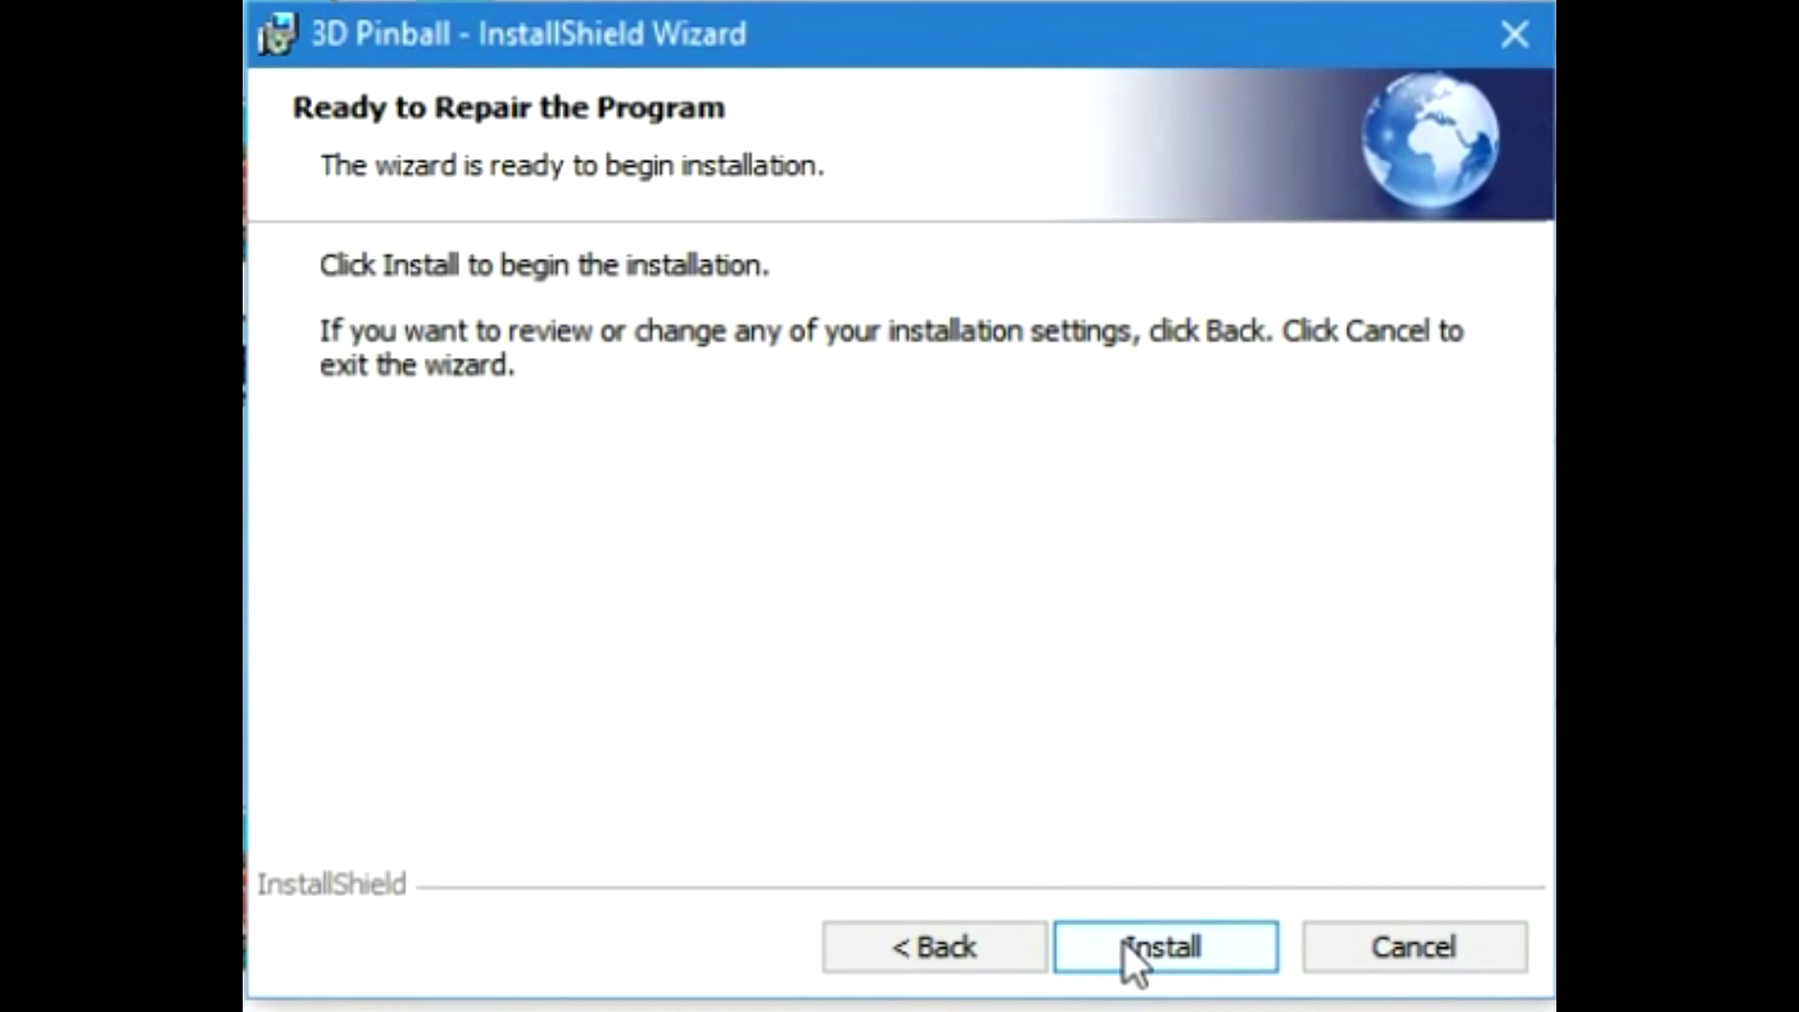
{"action": "left_click", "coordinate": [1123, 940]}
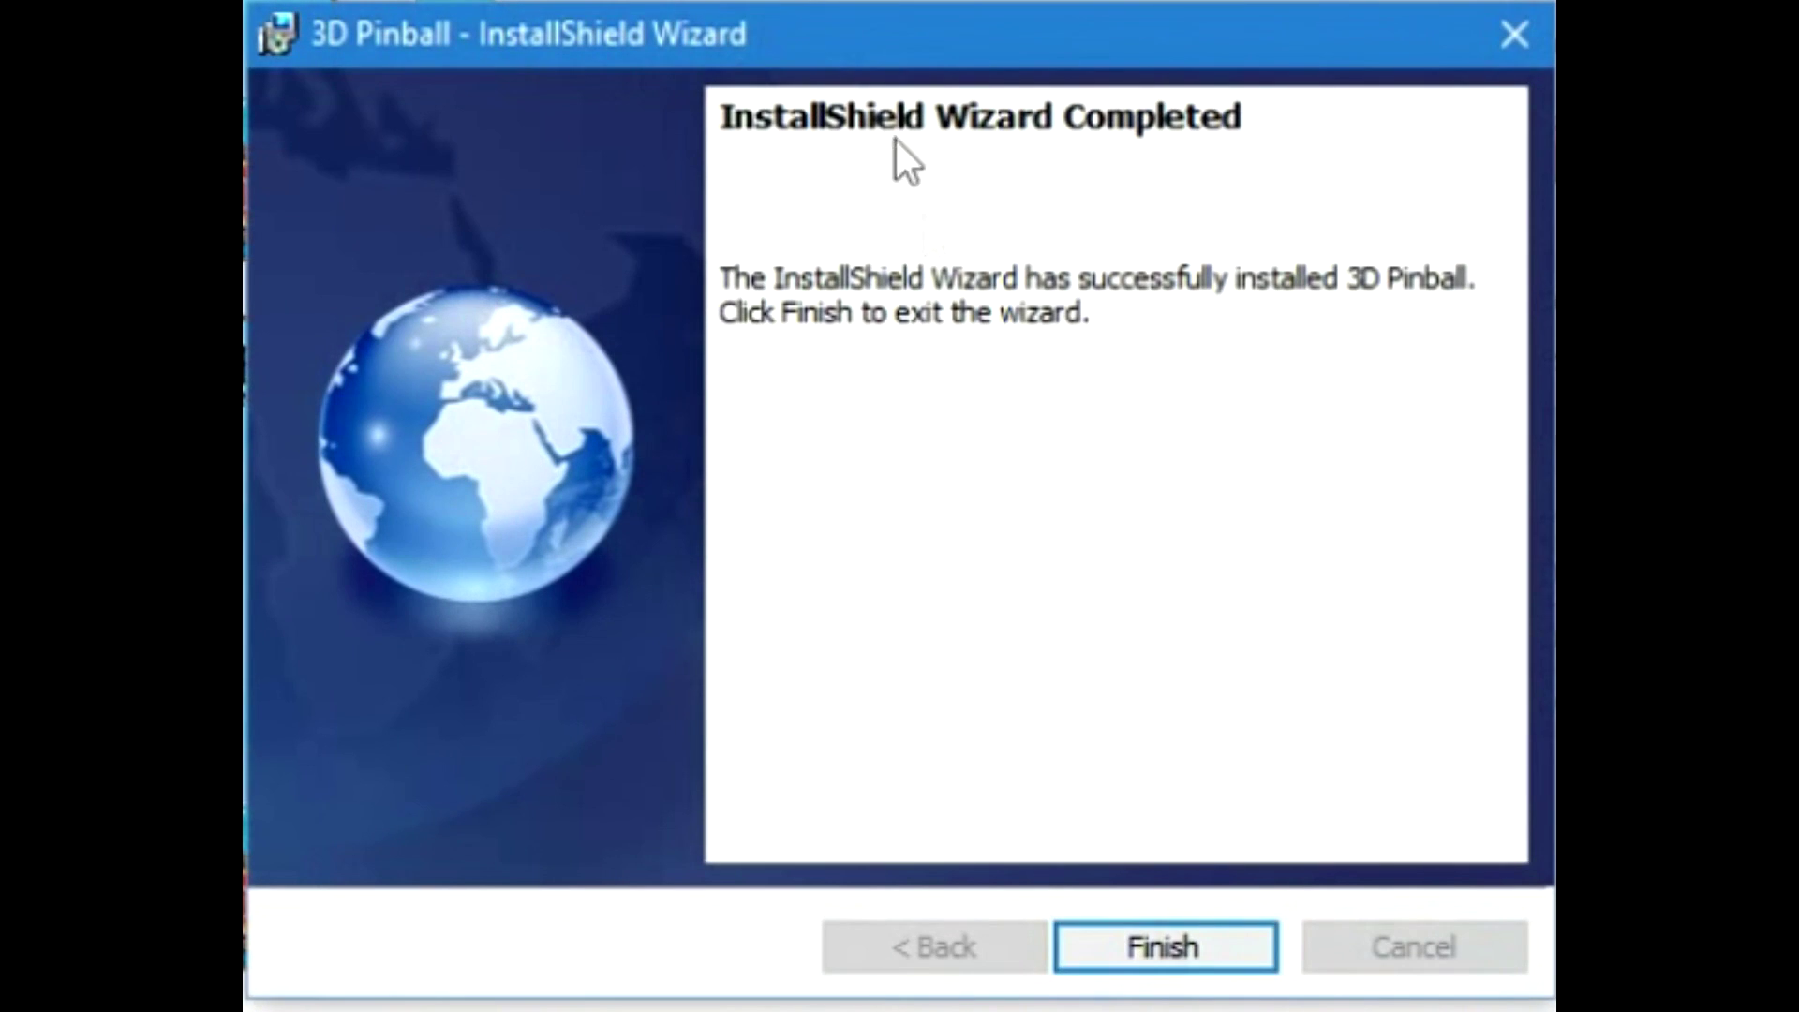
Close the wizard and the running Pinball game, then search Start for 'pain' and launch Pinball
{"action": "left_click", "coordinate": [1184, 939]}
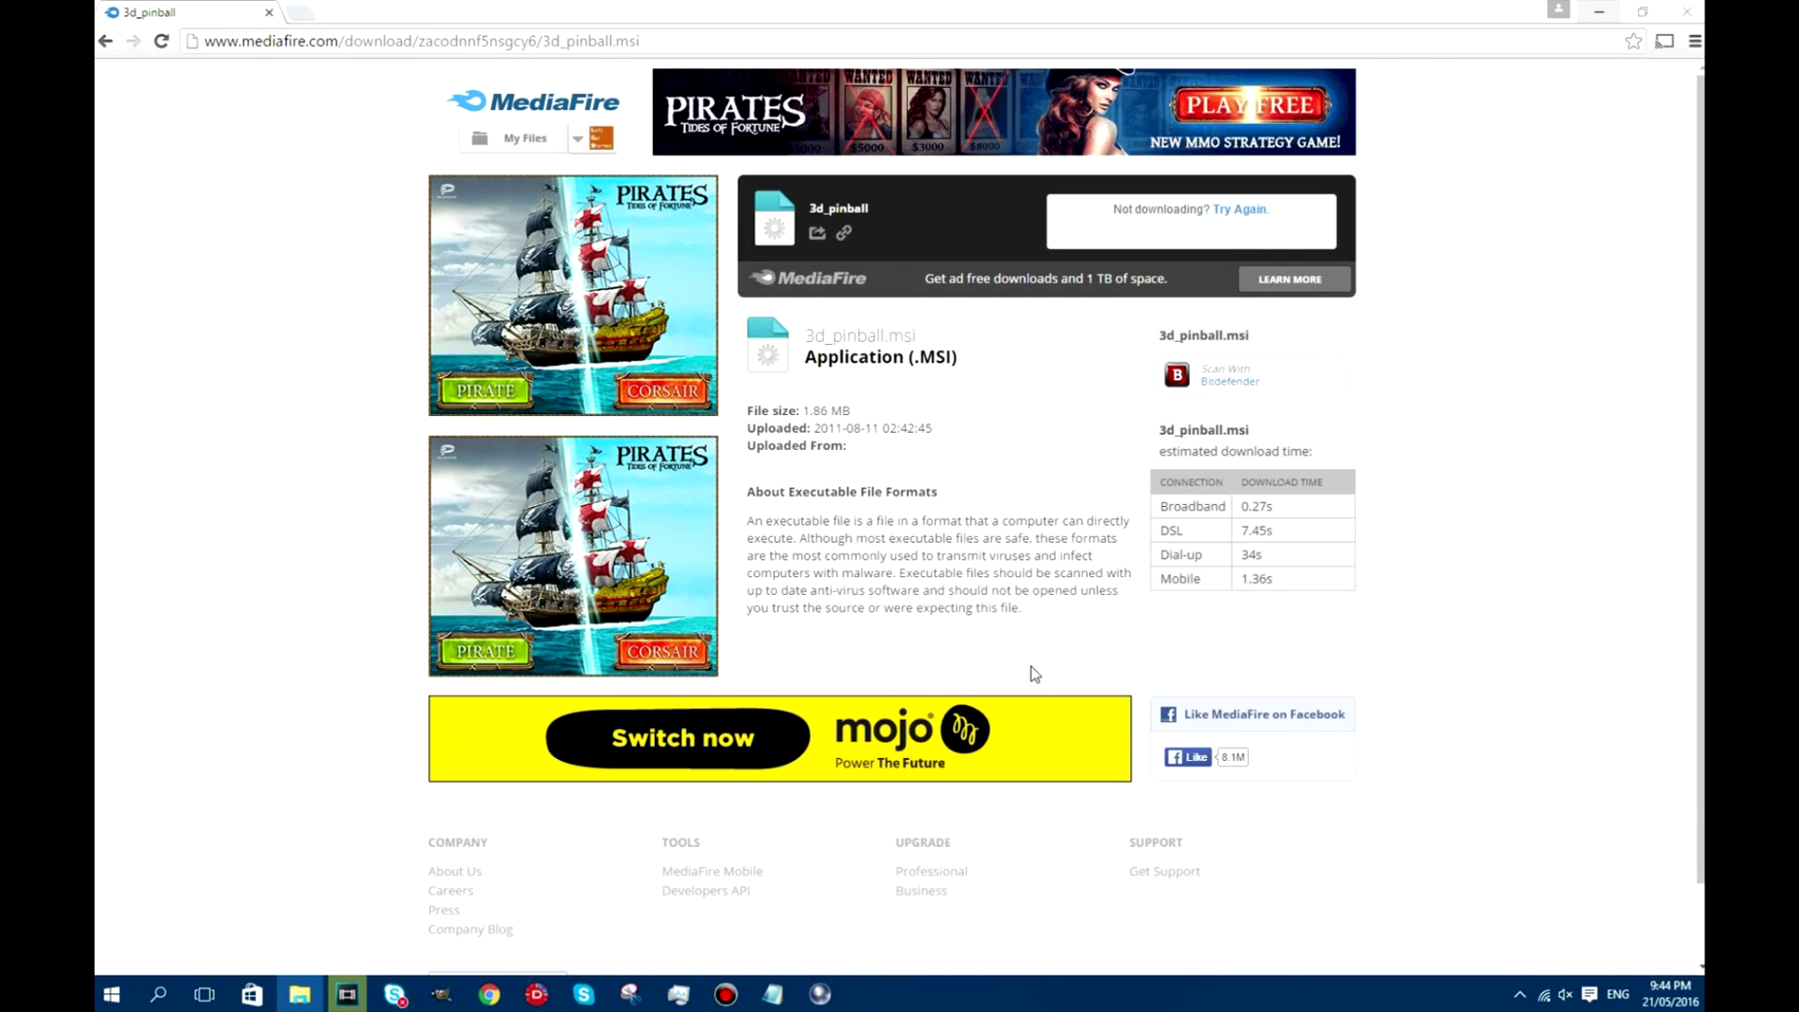
{"action": "left_click", "coordinate": [819, 994]}
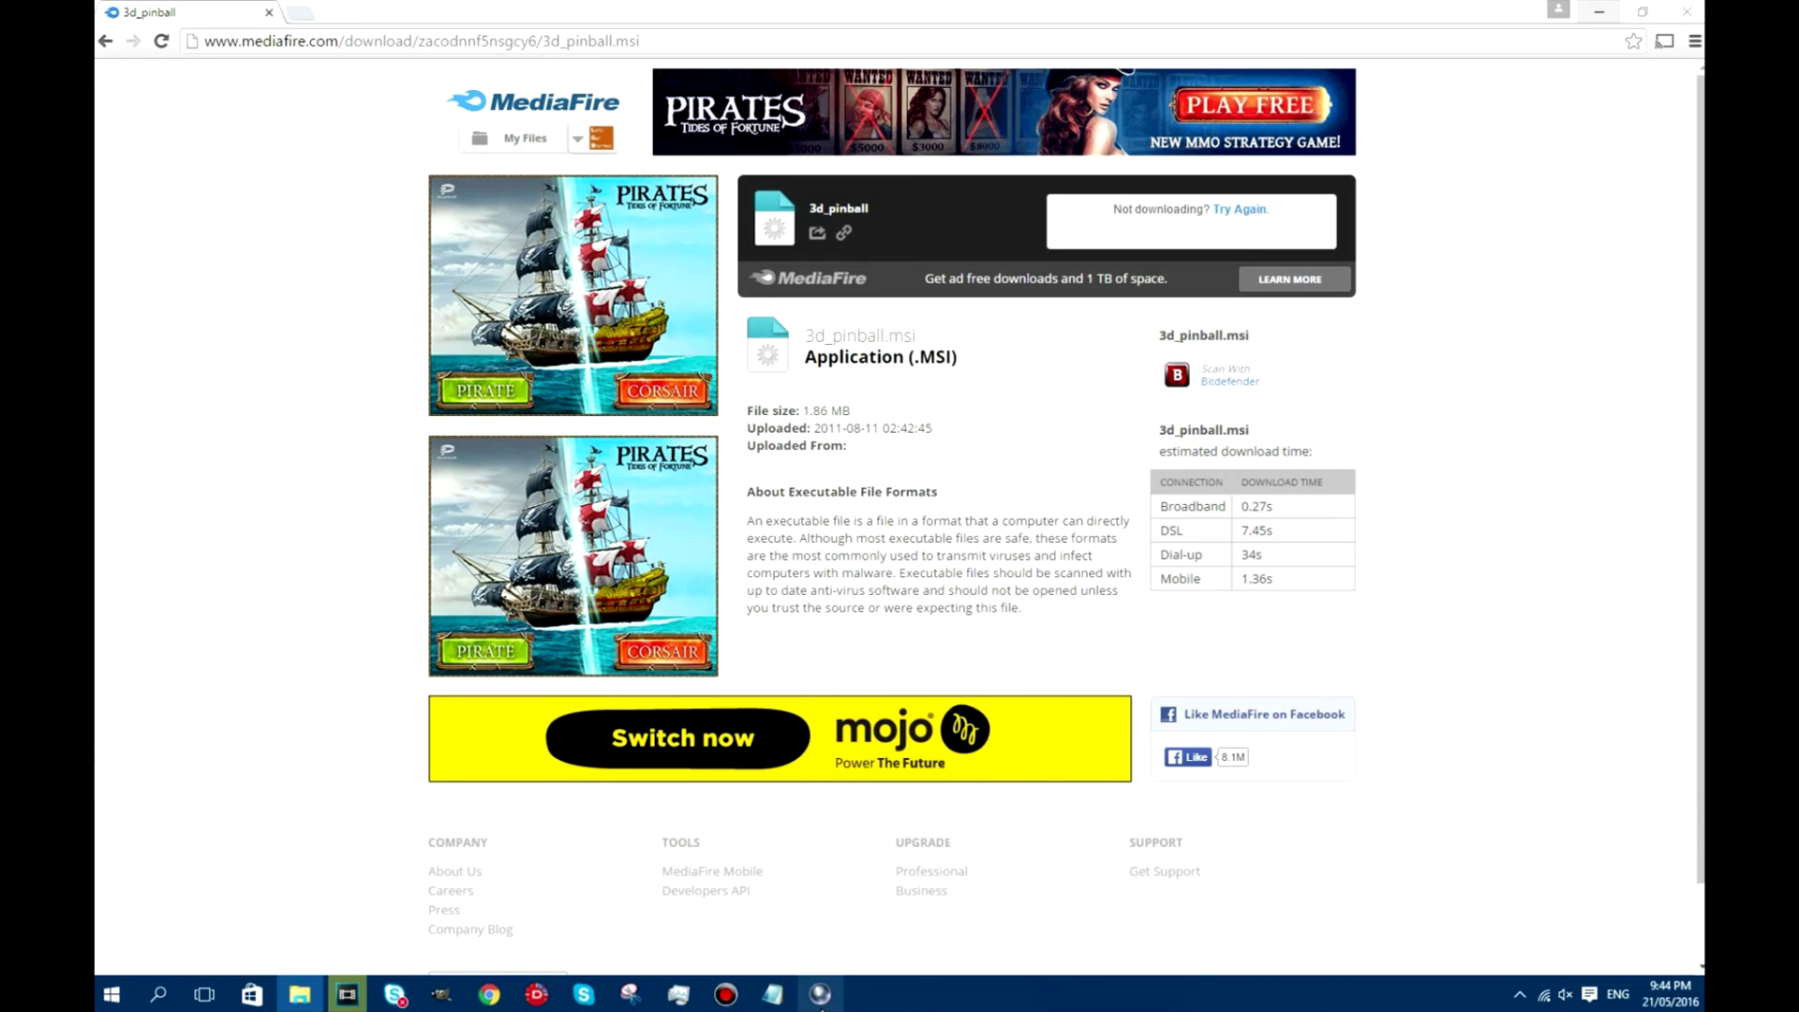
{"action": "left_click", "coordinate": [1166, 274]}
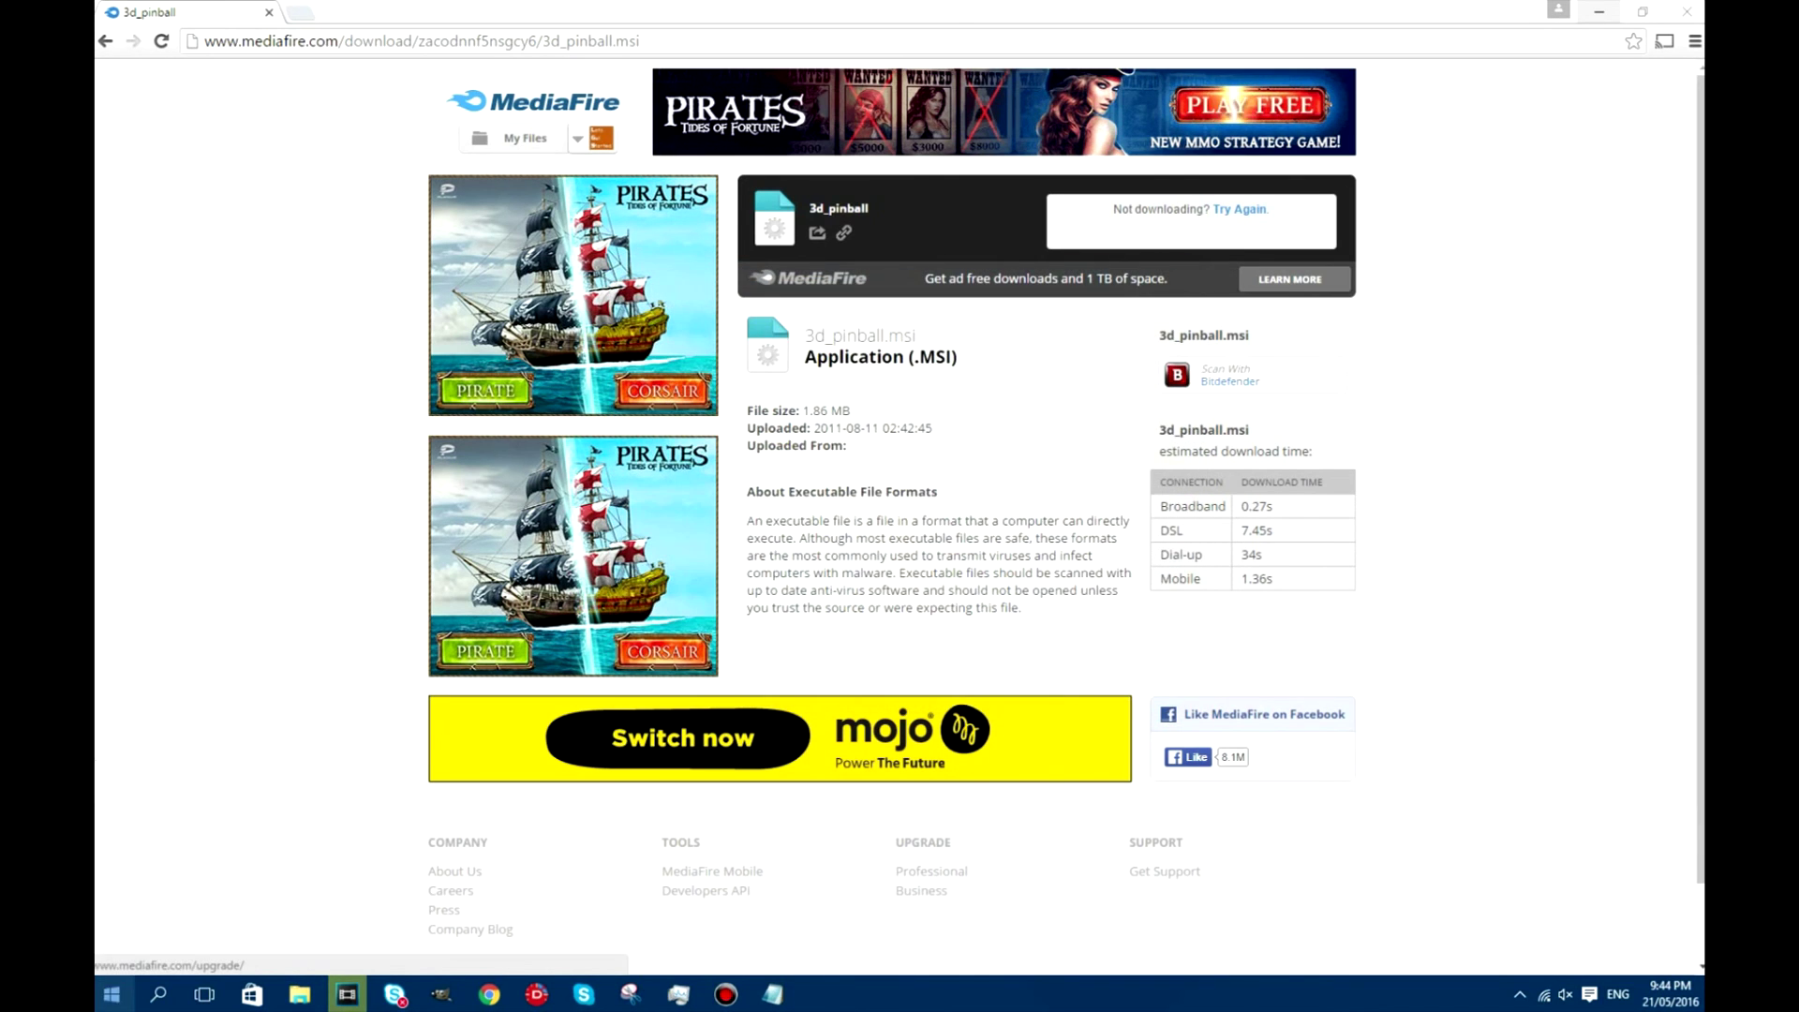
{"action": "left_click", "coordinate": [112, 994]}
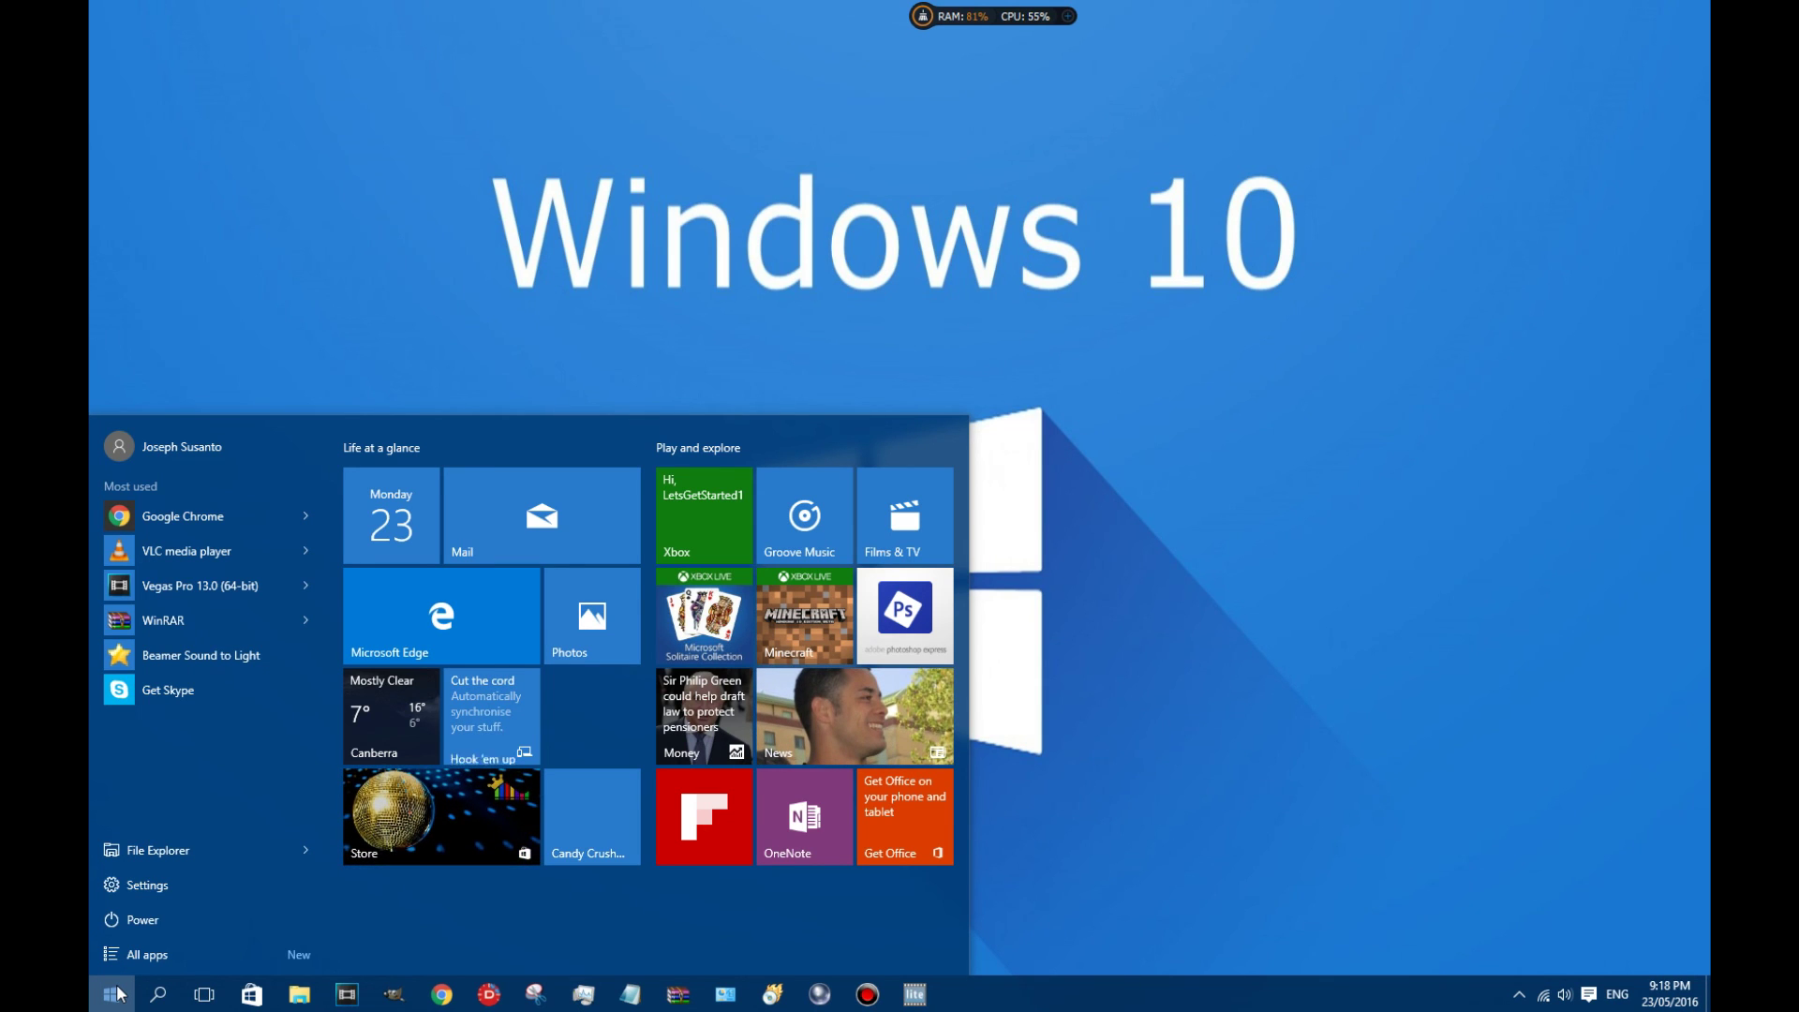
{"action": "type", "text": "p"}
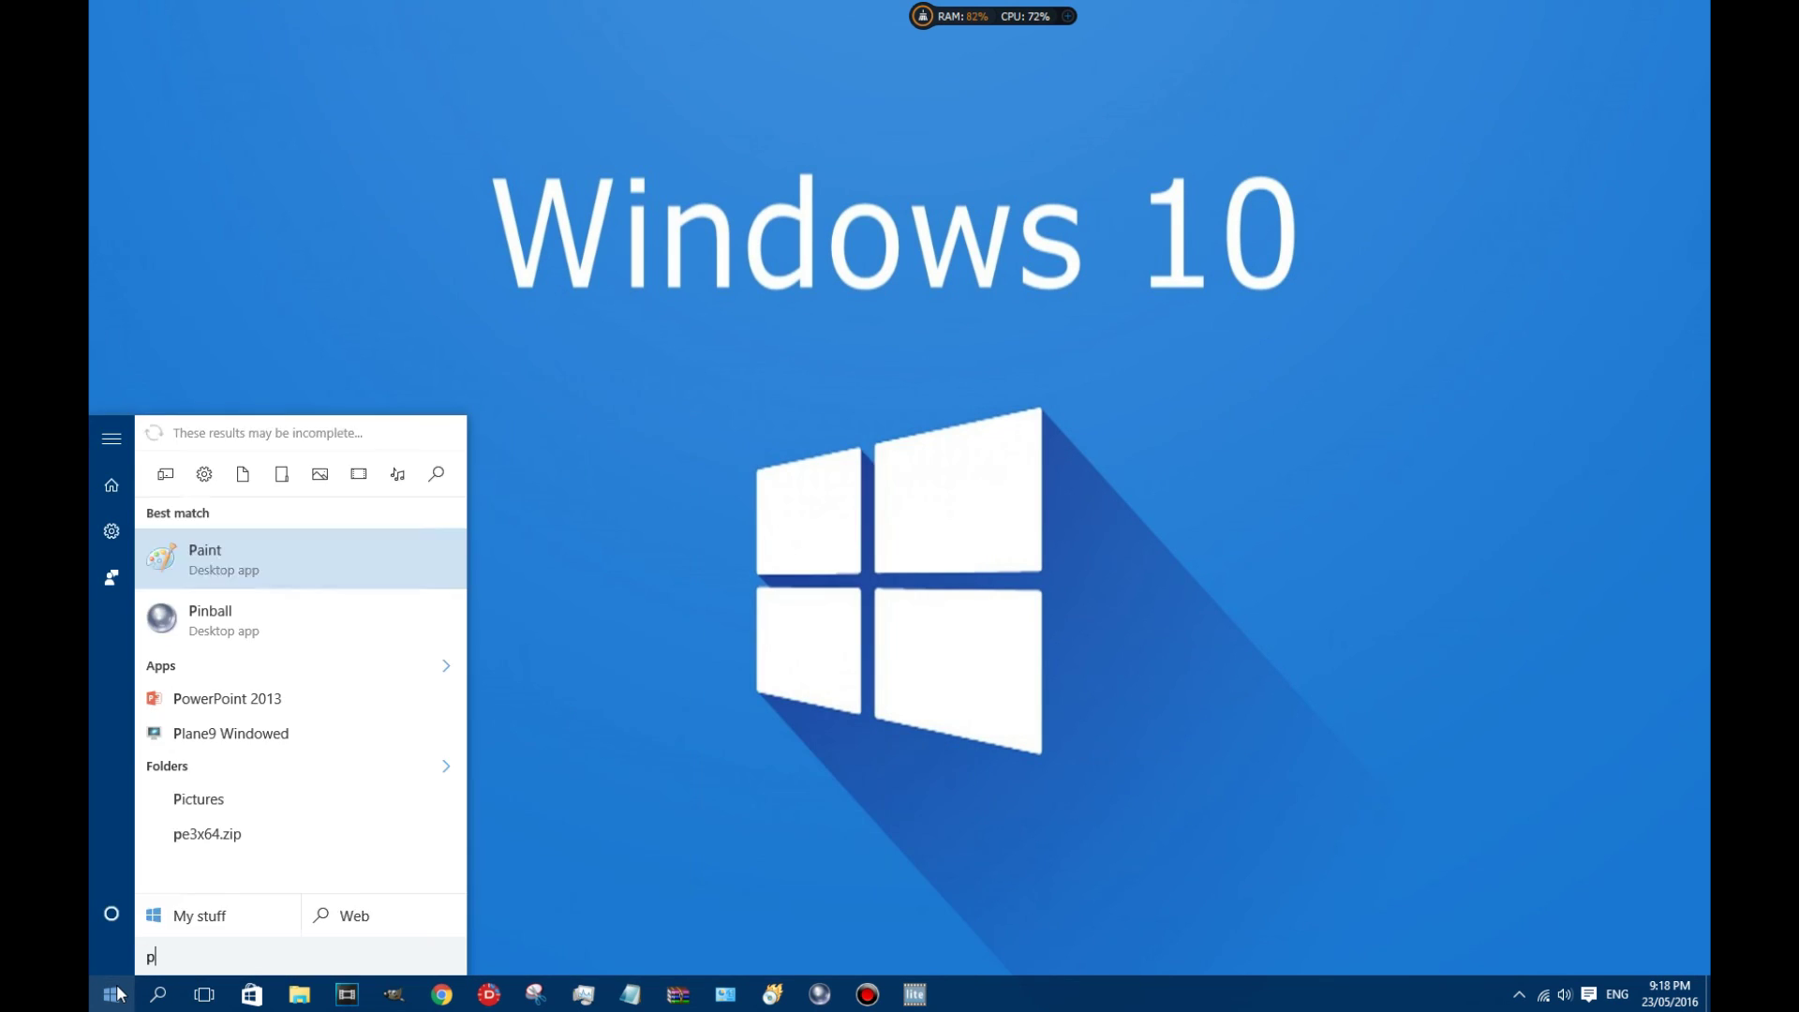
{"action": "type", "text": "a"}
{"action": "type", "text": "in"}
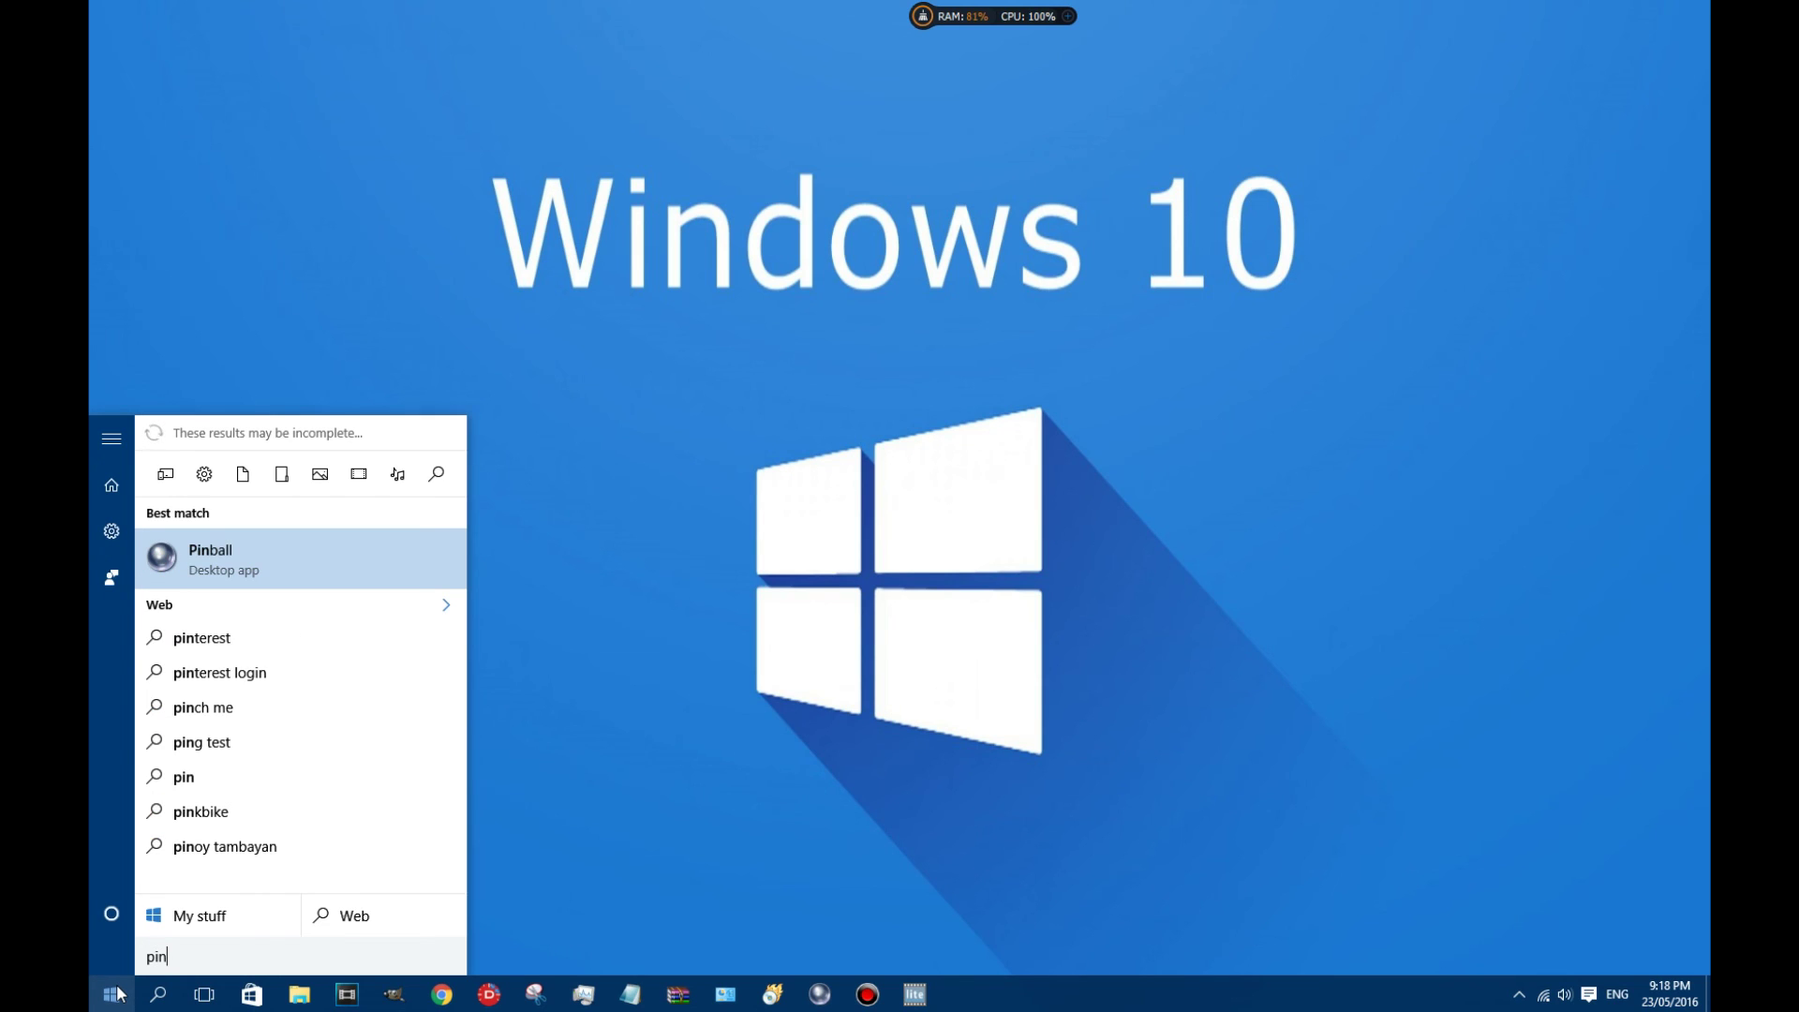
{"action": "key", "text": "Return"}
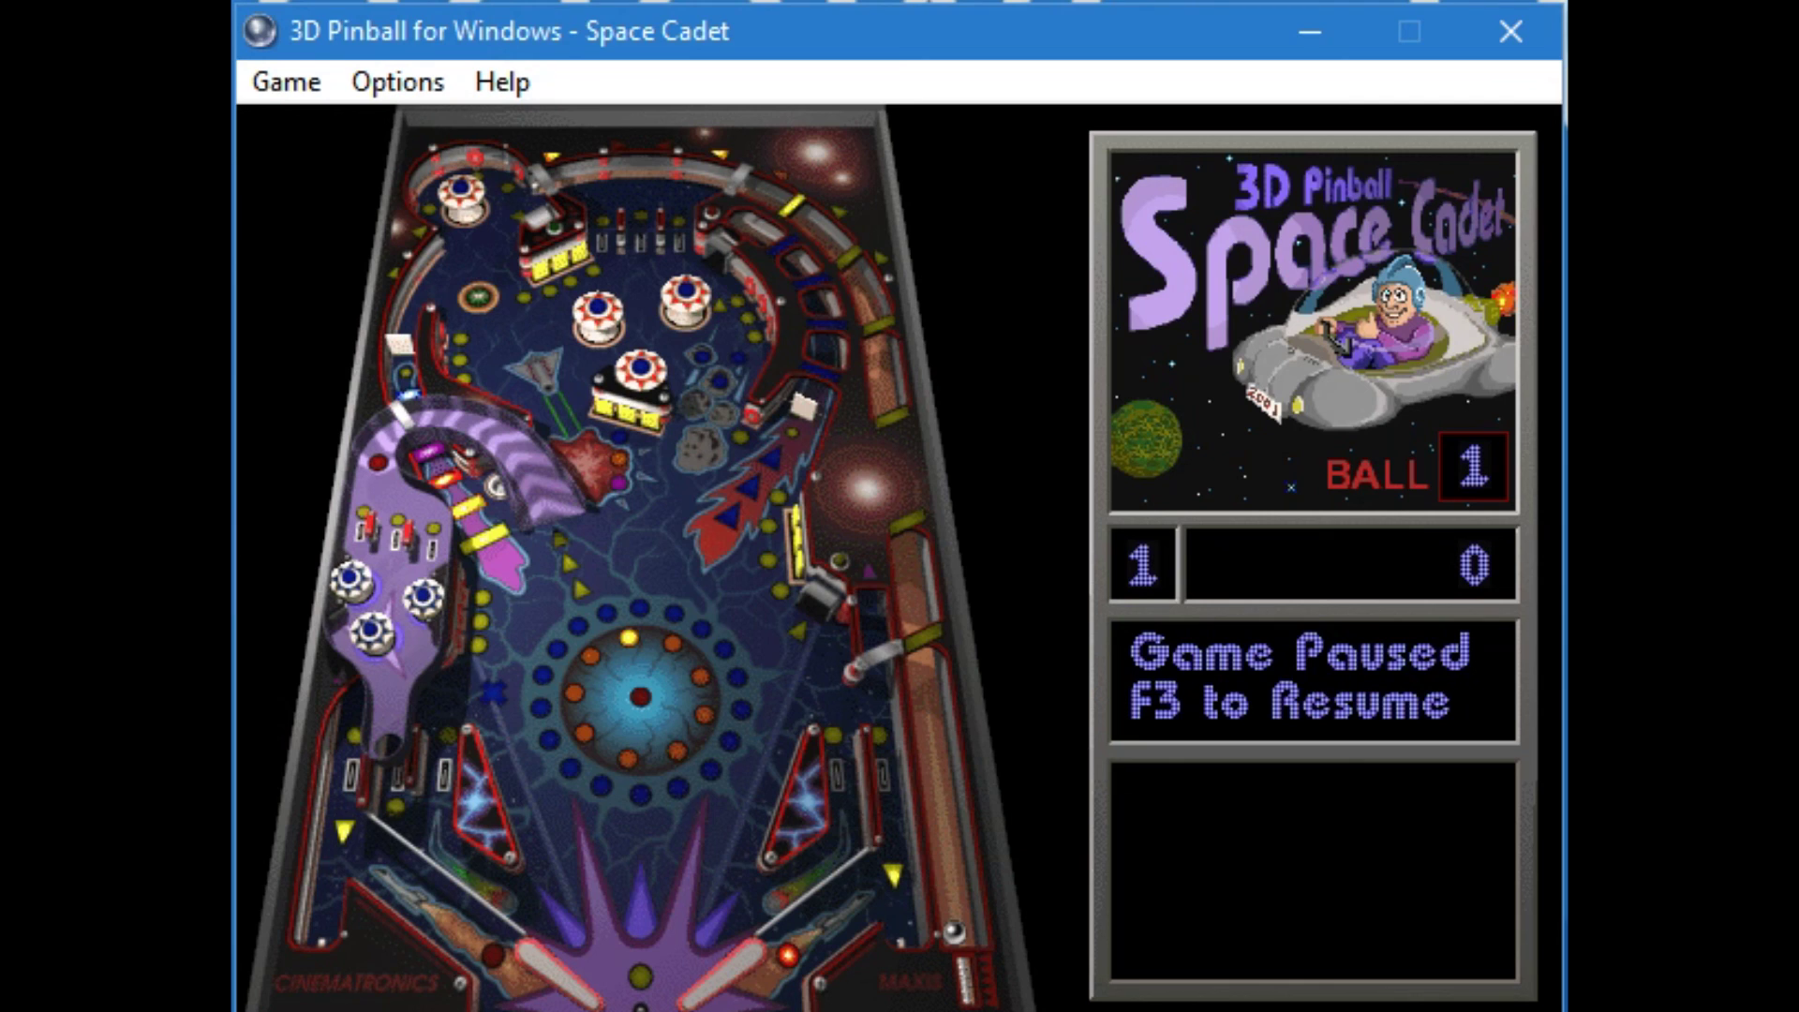
Resume the paused game with F3 and launch Ball 1 onto the table
{"action": "key", "text": "F3"}
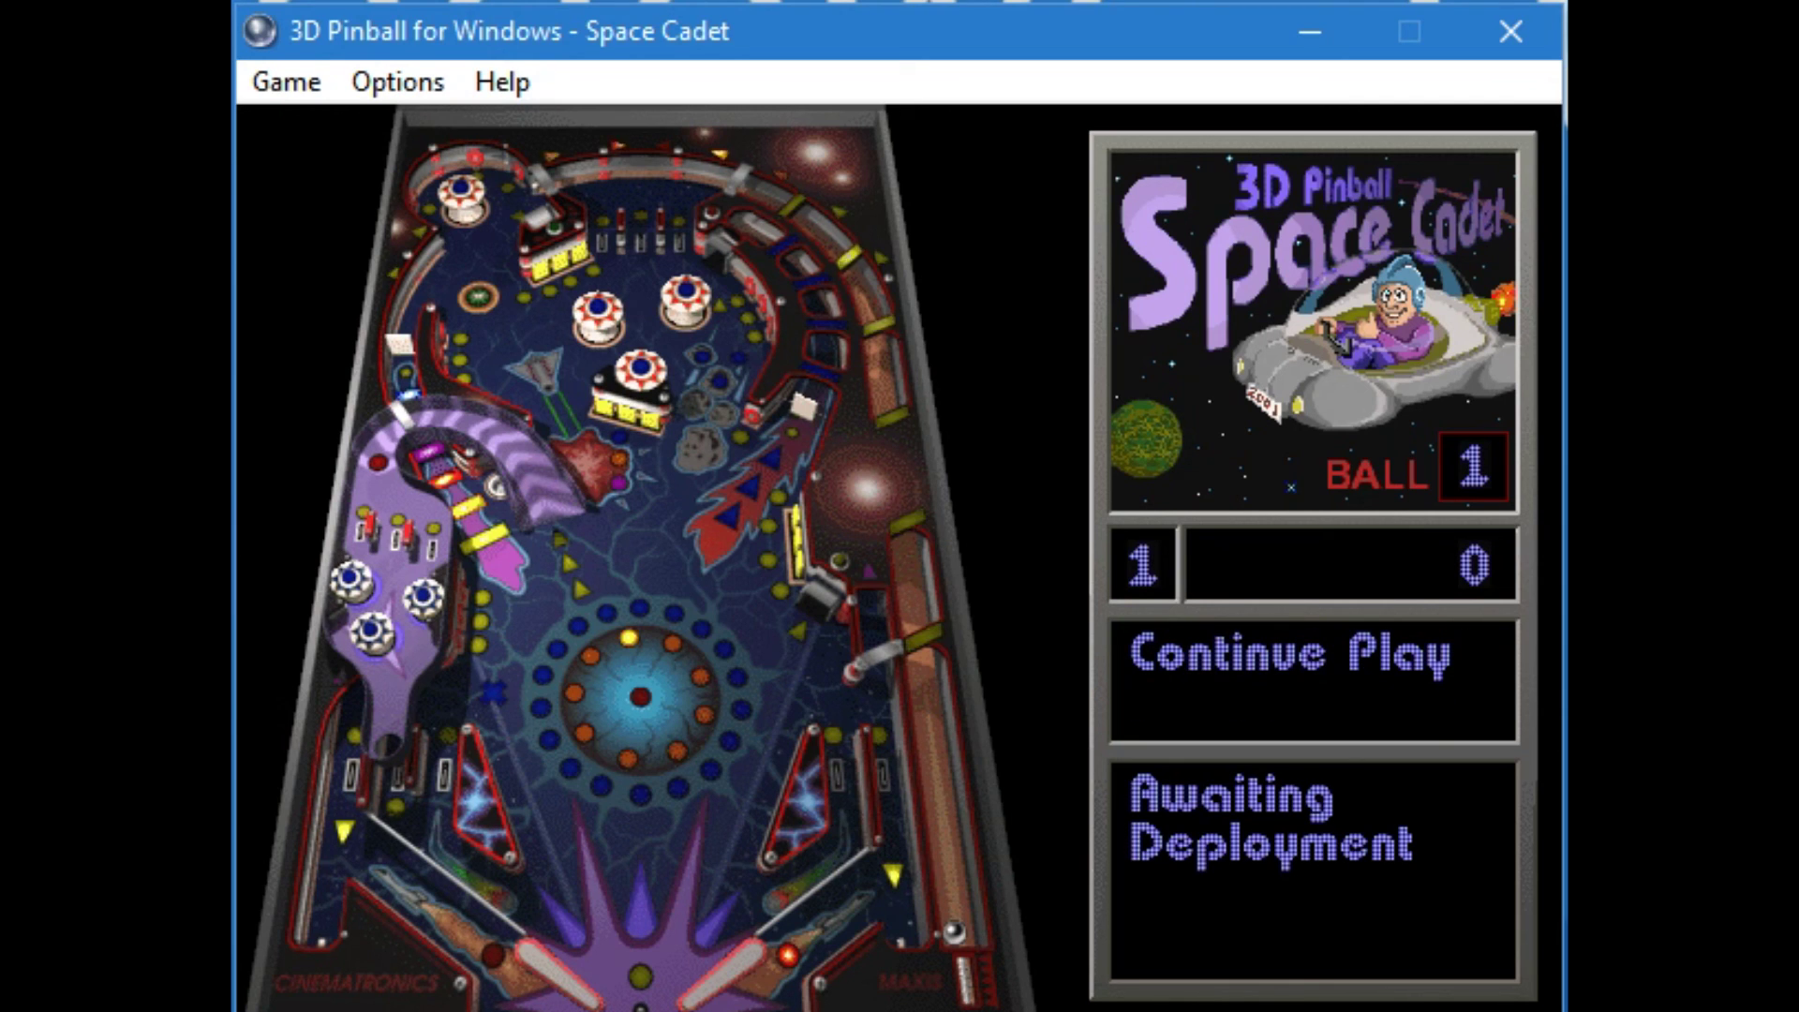
{"action": "key", "text": "space"}
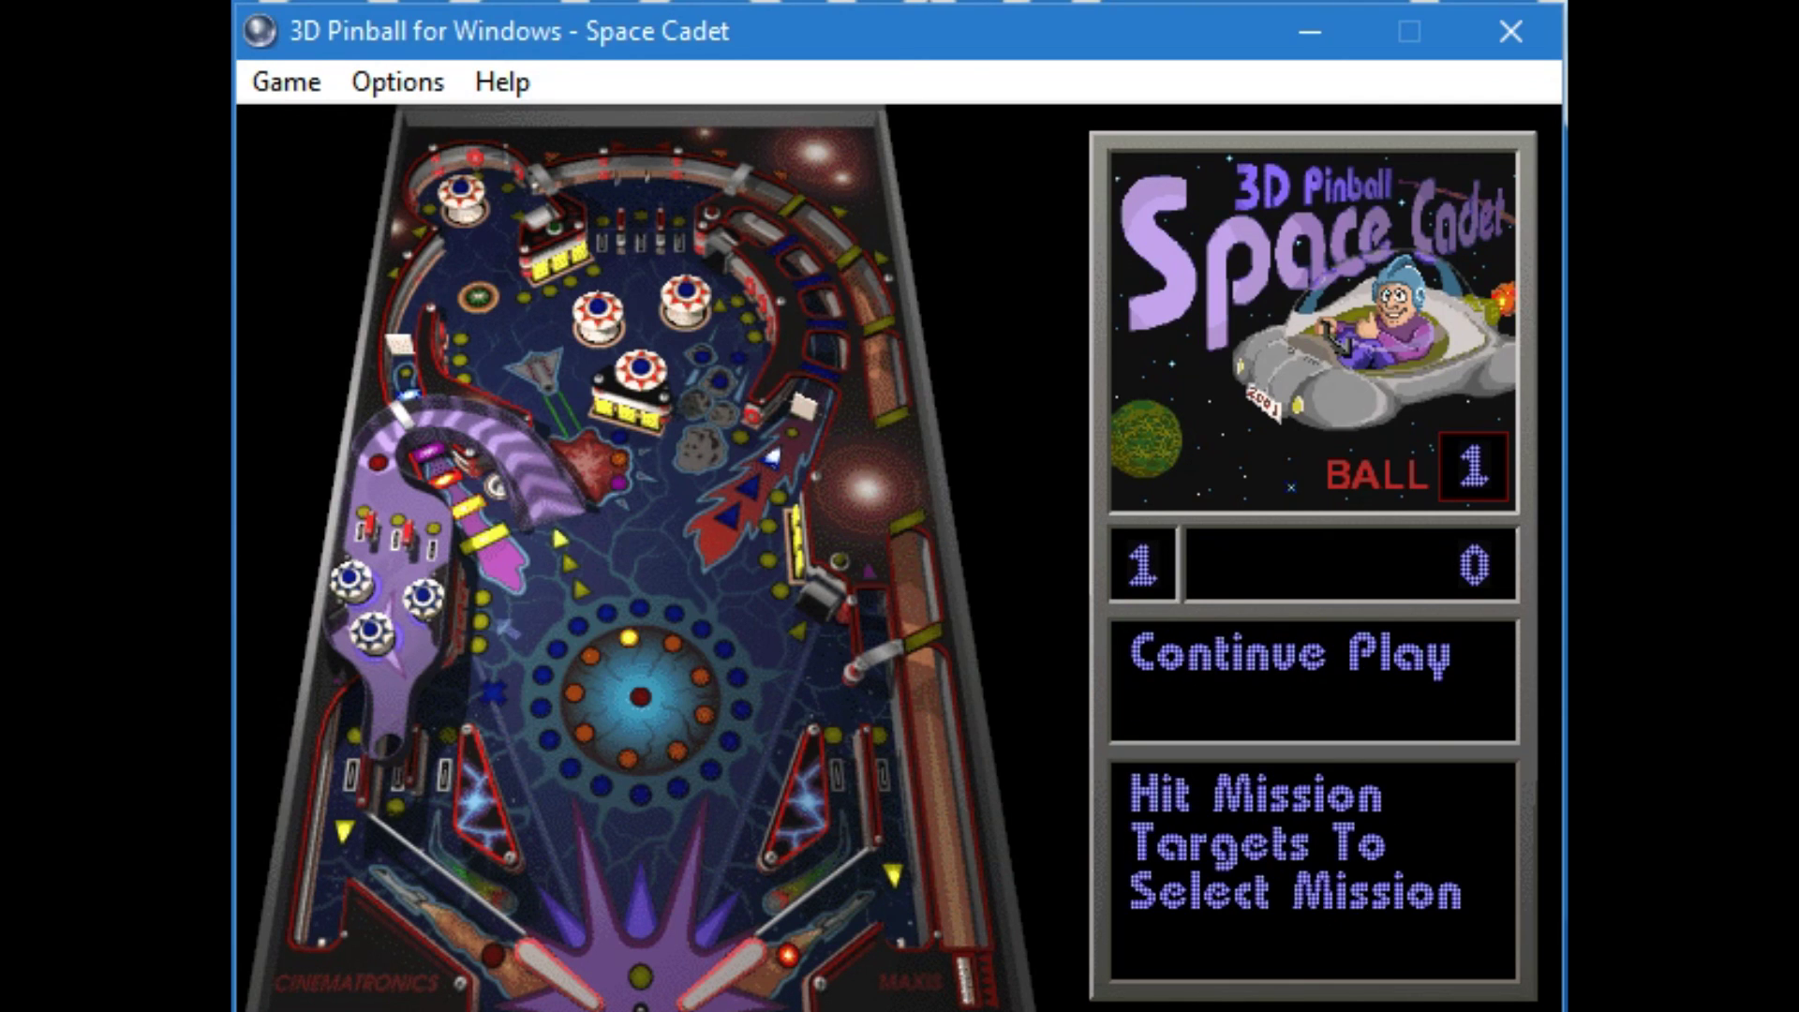